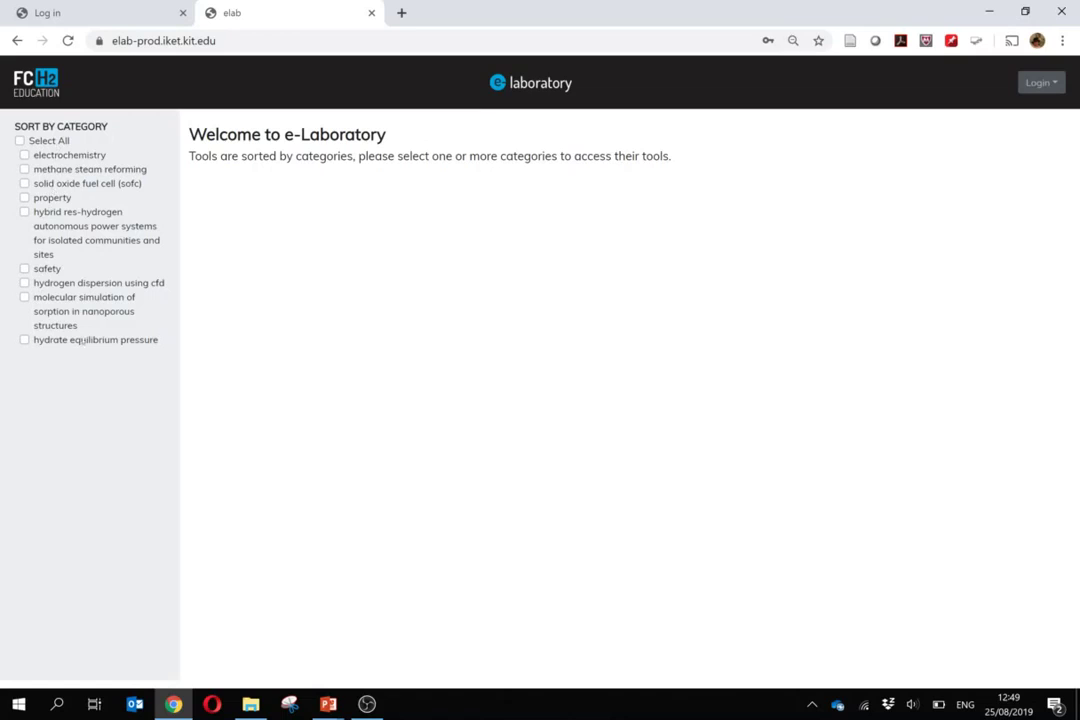
# Step: From the safety category, open the blast wave tool for a stand-alone tank located on the ground and read its description
pyautogui.click(46, 269)
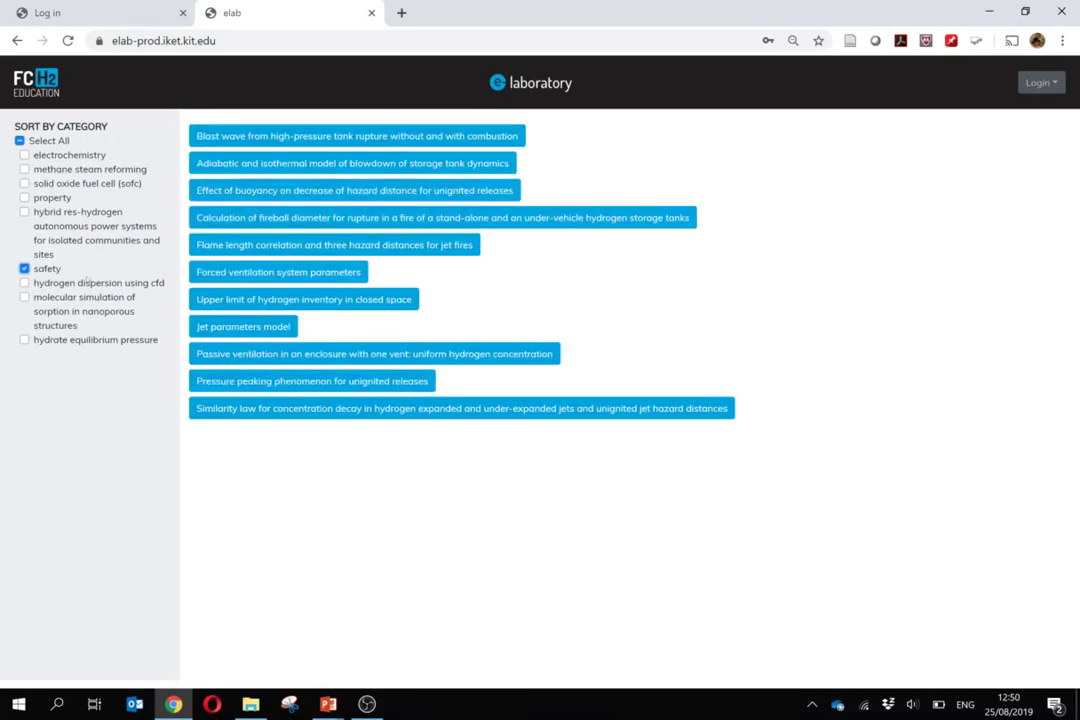
pyautogui.click(228, 138)
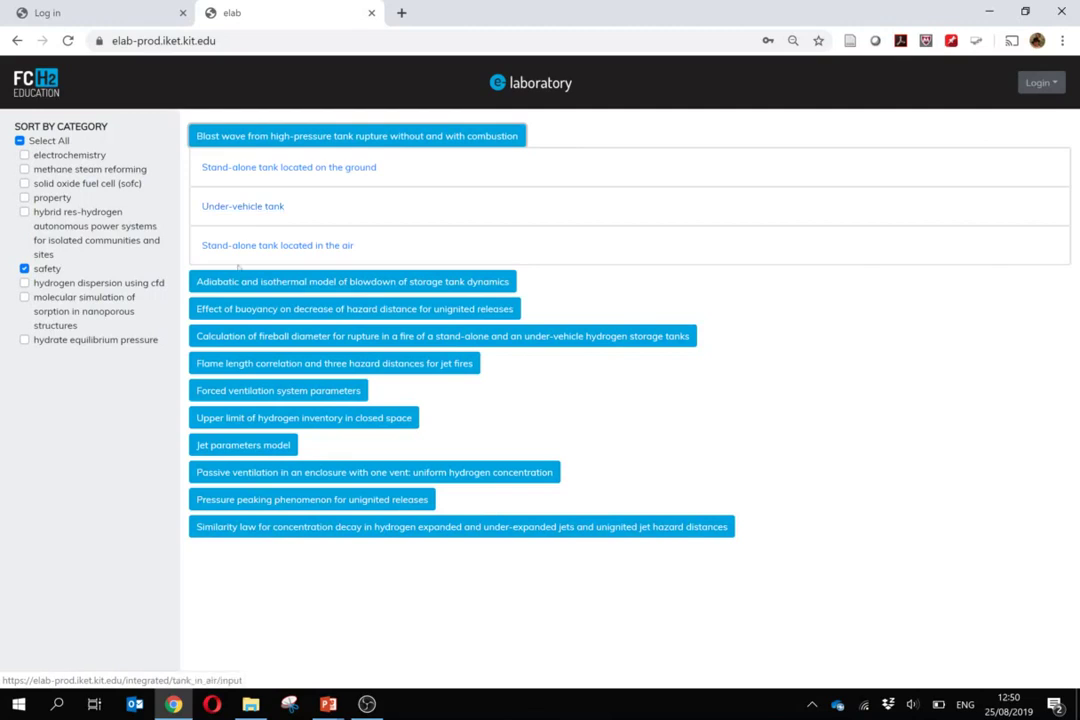
pyautogui.click(256, 168)
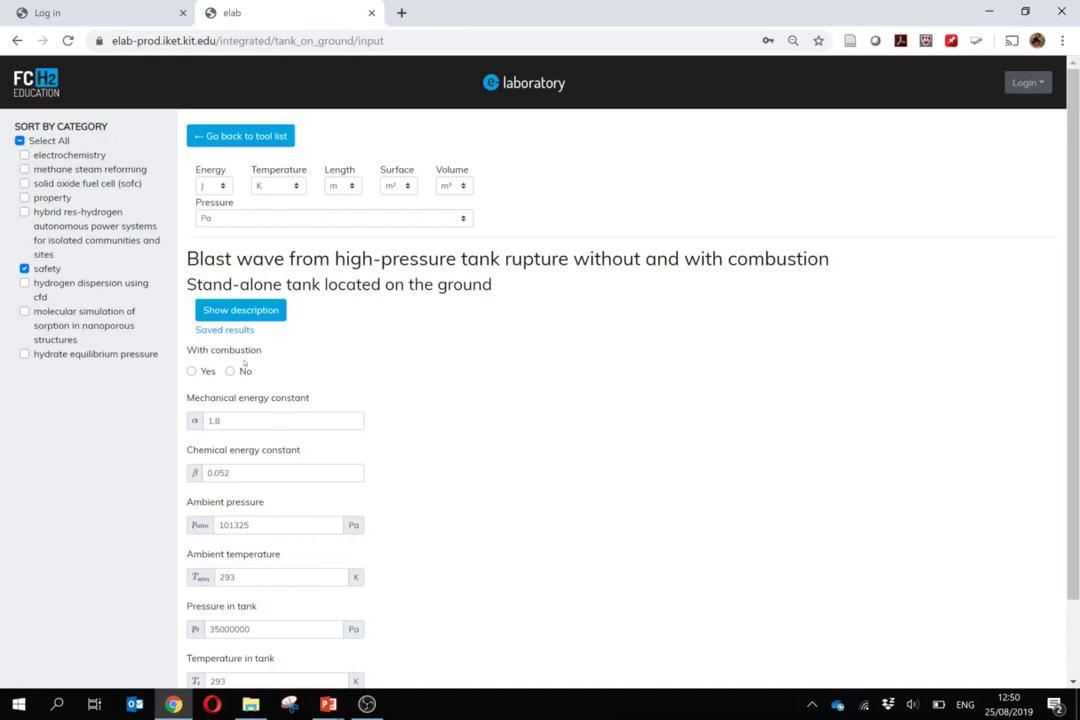
pyautogui.click(240, 310)
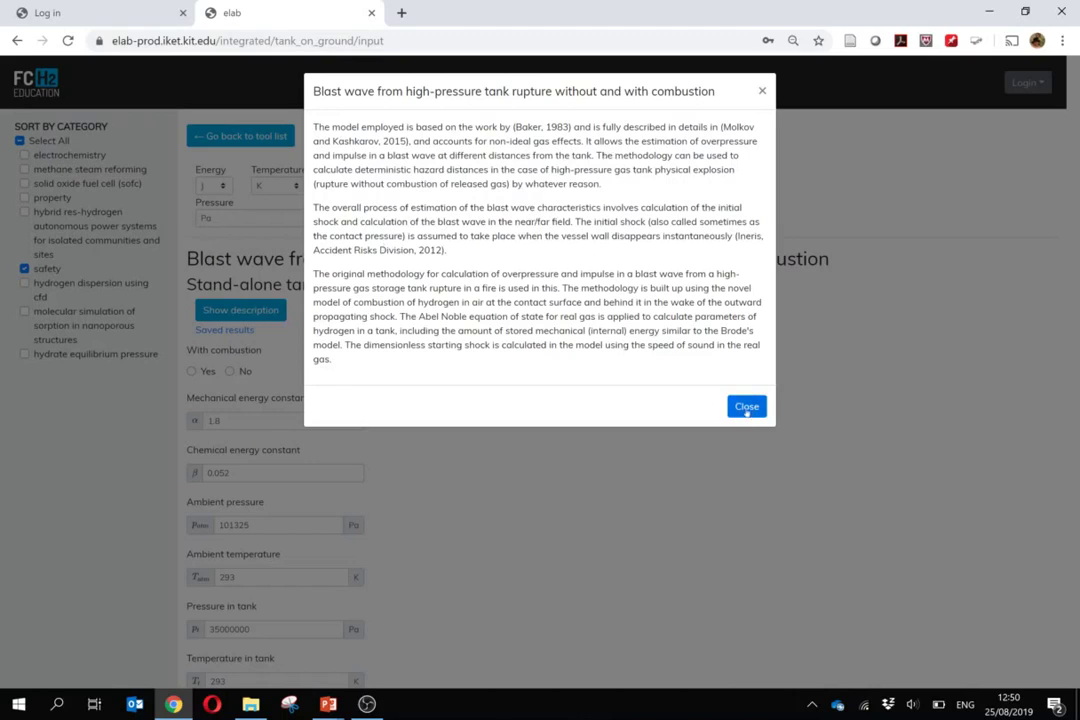
pyautogui.click(747, 407)
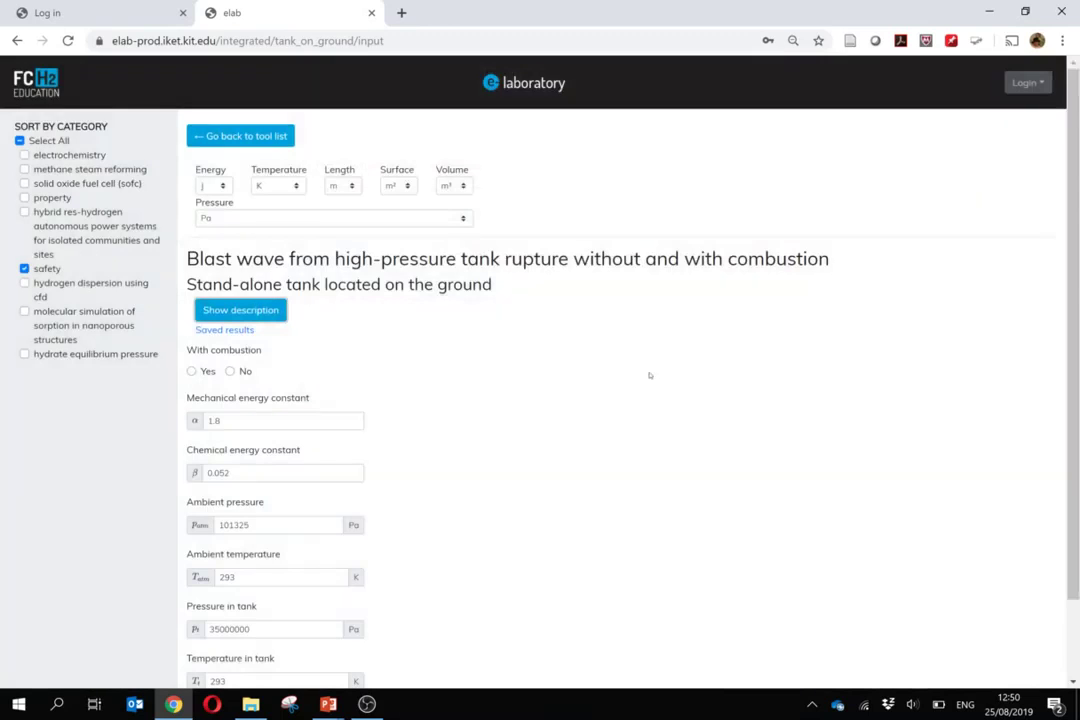
# Step: Enable combustion for the calculation and set the units to bar for pressure and °C for temperature
pyautogui.scroll(-2, 348, 323)
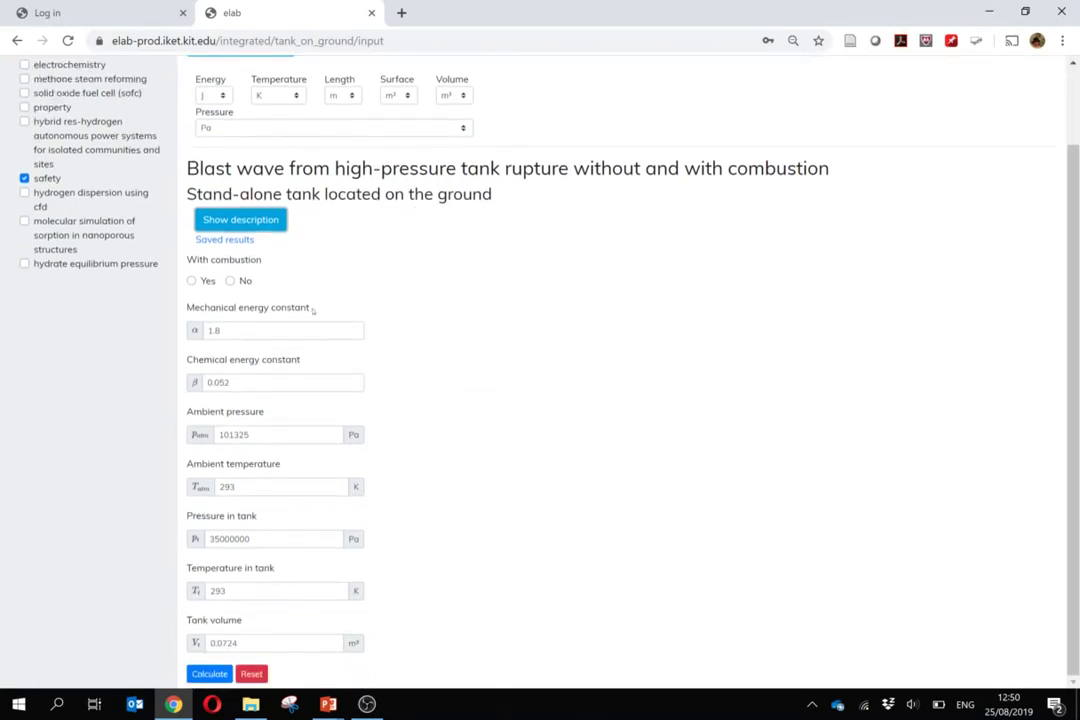
pyautogui.click(210, 283)
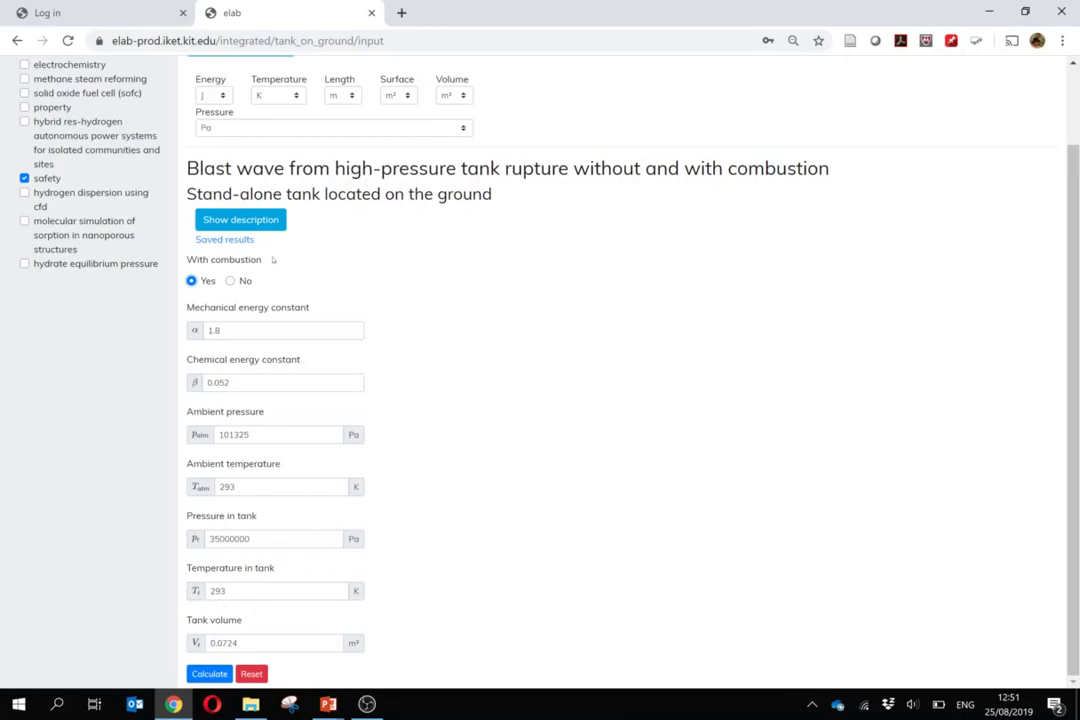
pyautogui.click(327, 131)
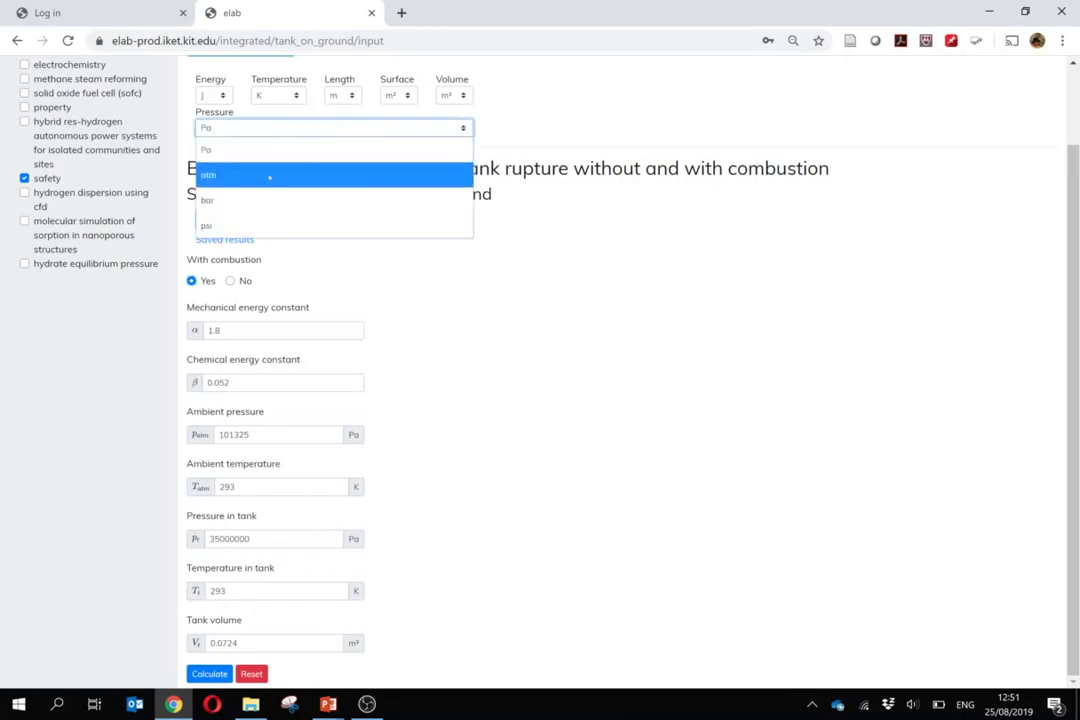
pyautogui.click(246, 208)
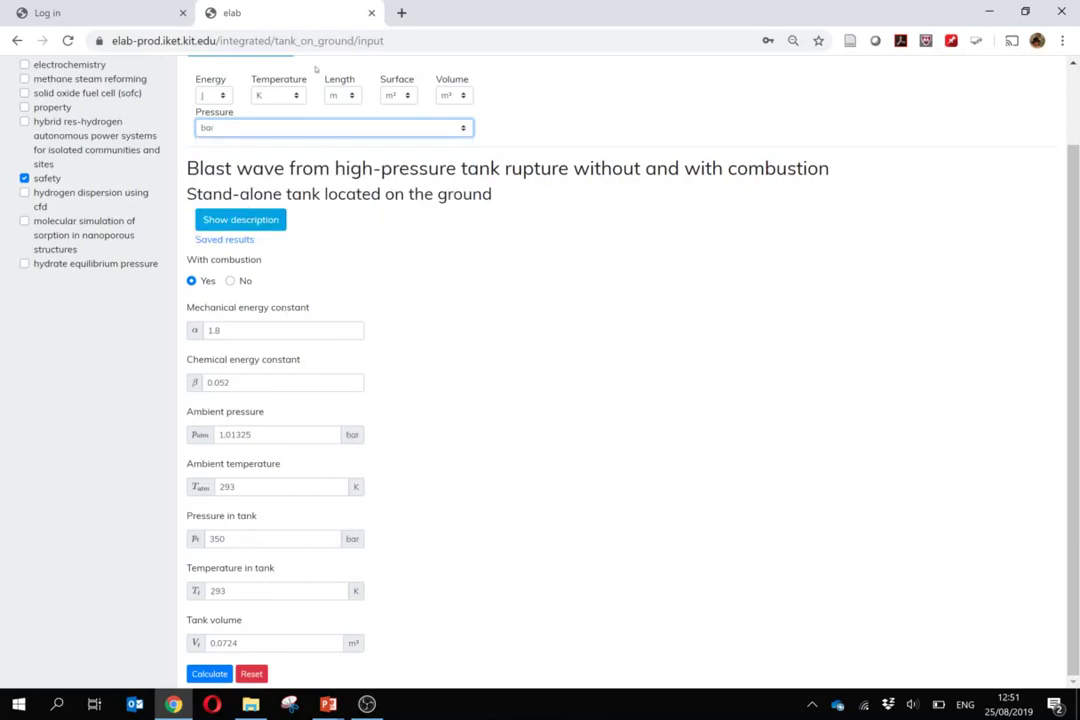
pyautogui.click(258, 92)
pyautogui.click(287, 141)
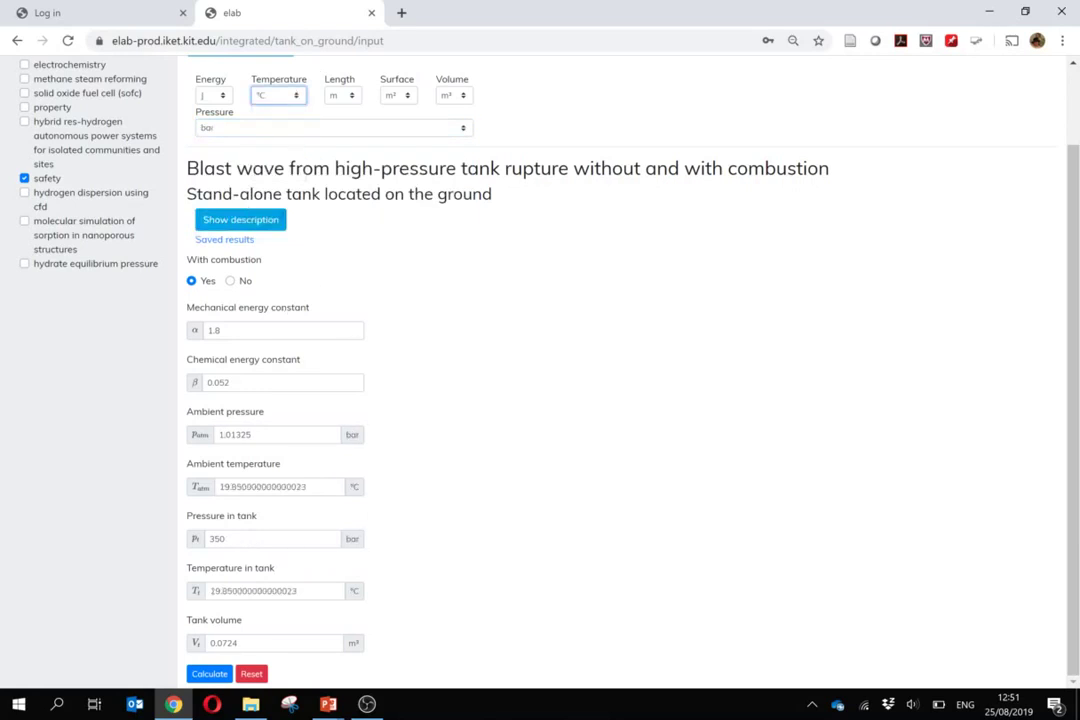
# Step: Set both the ambient temperature and the temperature in the tank to 25 °C
pyautogui.moveTo(330, 487); pyautogui.dragTo(156, 494)
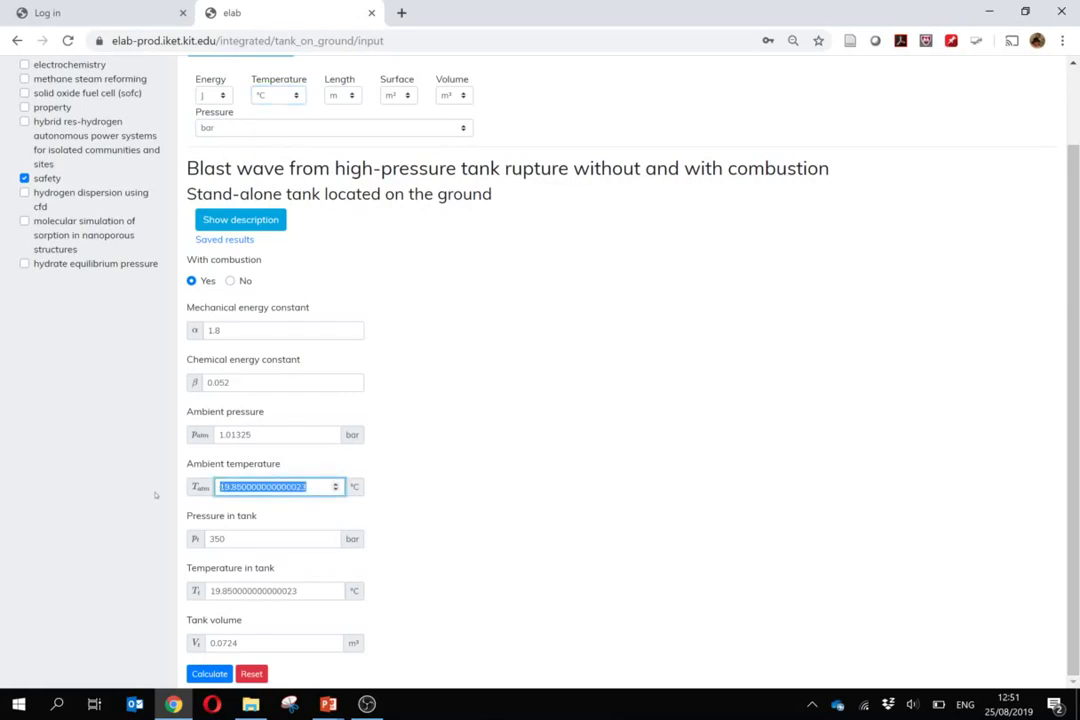
pyautogui.write('25')
pyautogui.click(313, 555)
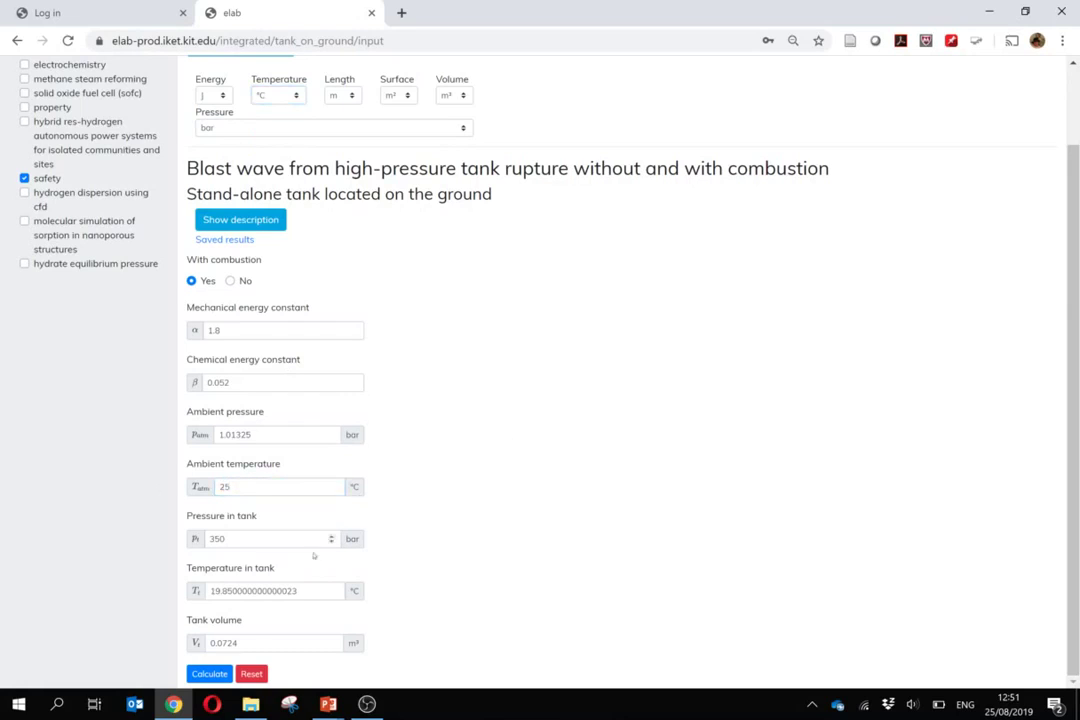
pyautogui.moveTo(306, 591); pyautogui.dragTo(152, 591)
pyautogui.write('245')
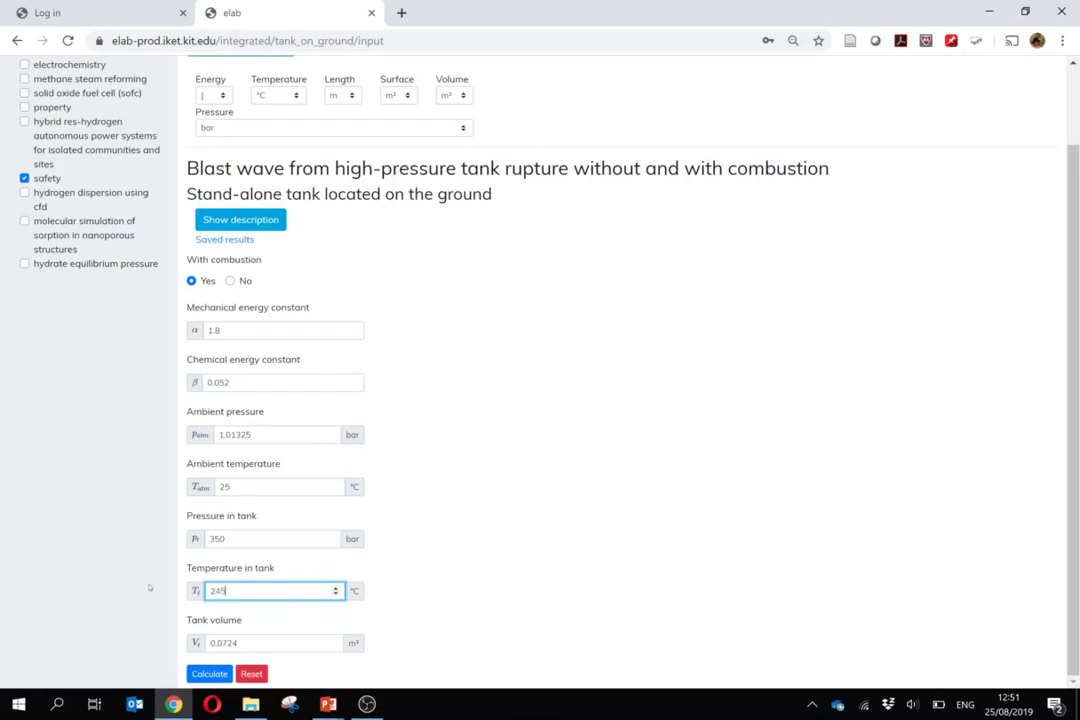
pyautogui.press('BackSpace')
pyautogui.press('BackSpace')
pyautogui.write('5')
pyautogui.click(458, 472)
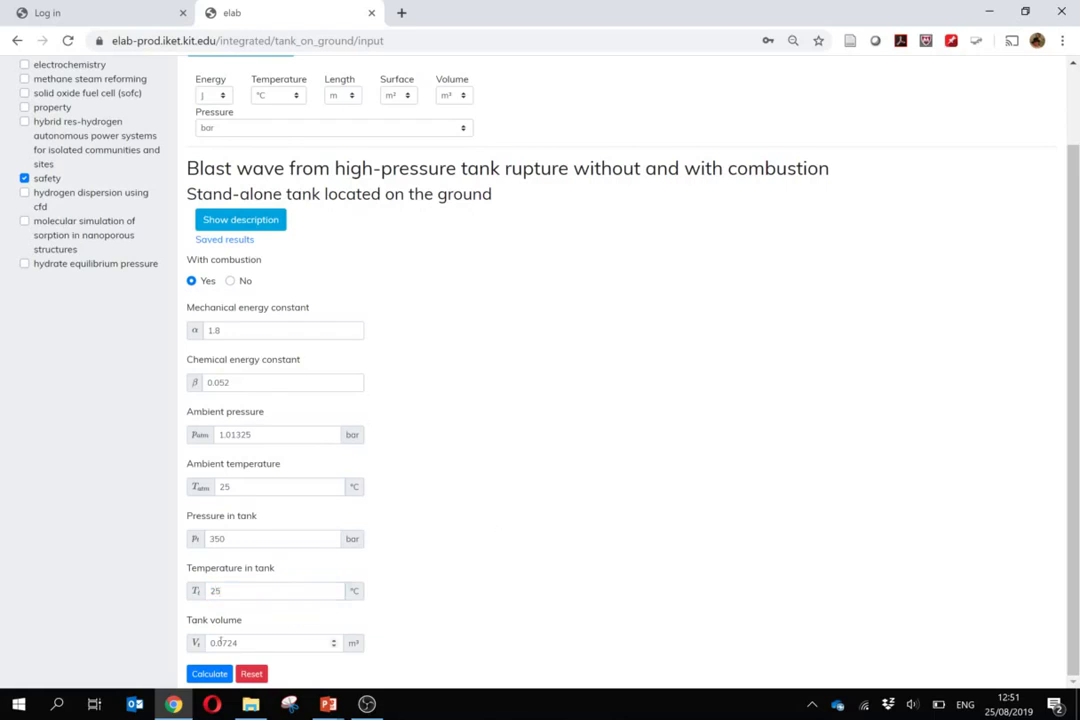
# Step: Calculate the blast wave for a tank volume of 0.06 m³ and plot the overpressure and impulse results
pyautogui.moveTo(221, 642); pyautogui.dragTo(311, 643)
pyautogui.write('6')
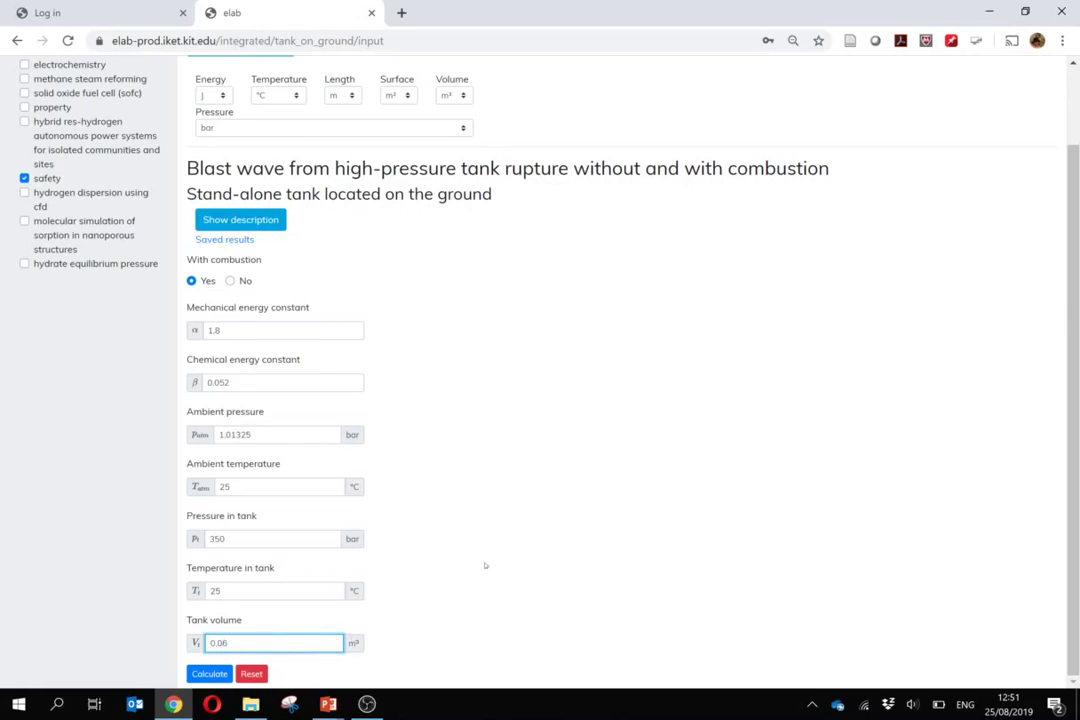
pyautogui.click(197, 675)
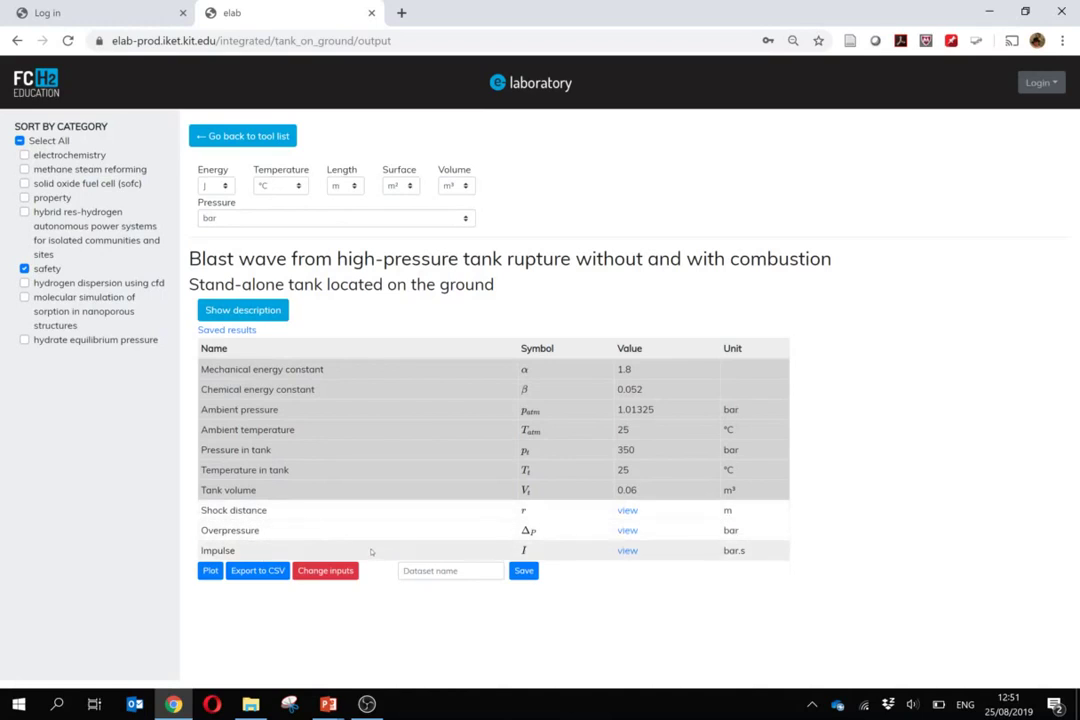
pyautogui.click(209, 571)
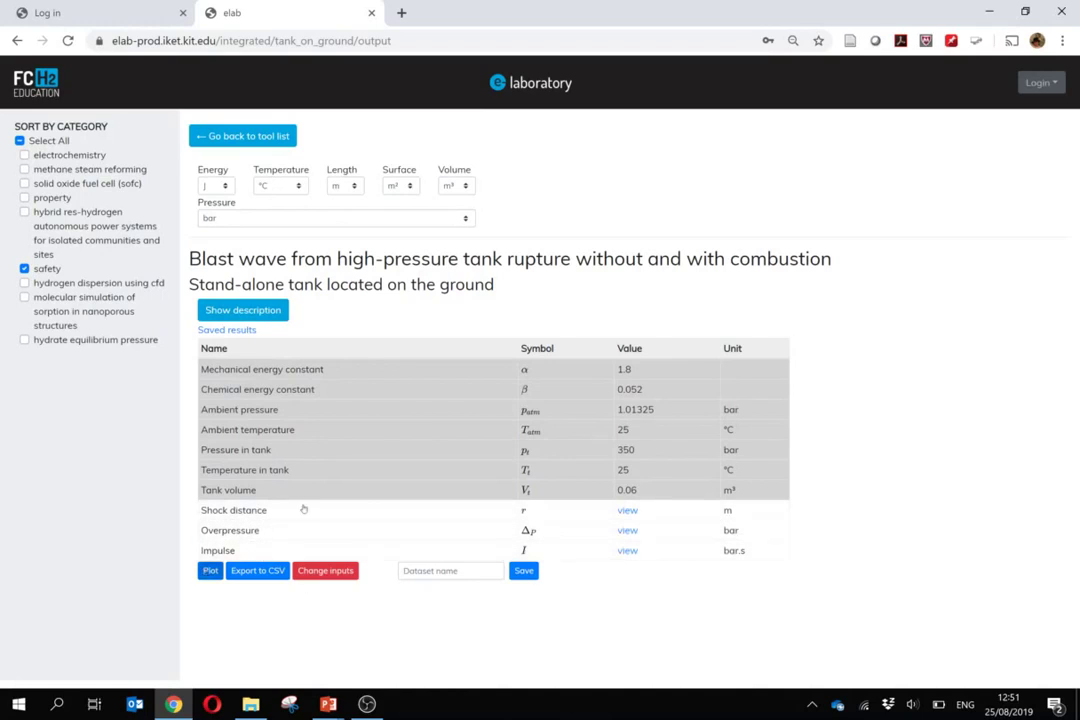
pyautogui.scroll(-3, 322, 449)
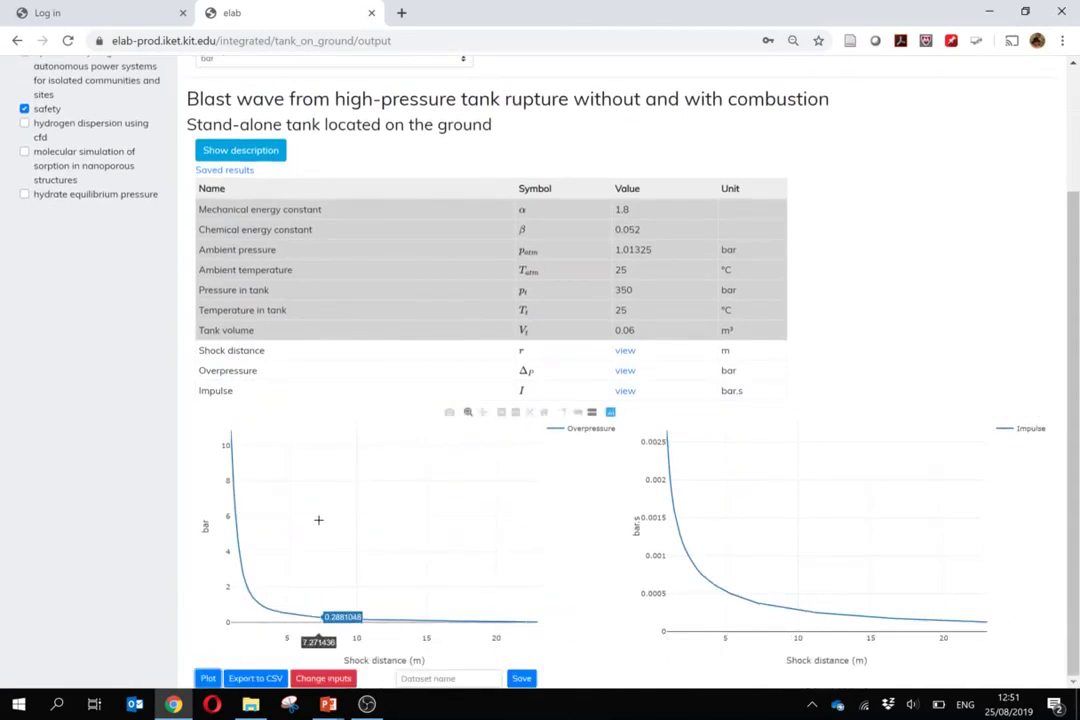
# Step: Try to export the calculation results to CSV
pyautogui.click(256, 679)
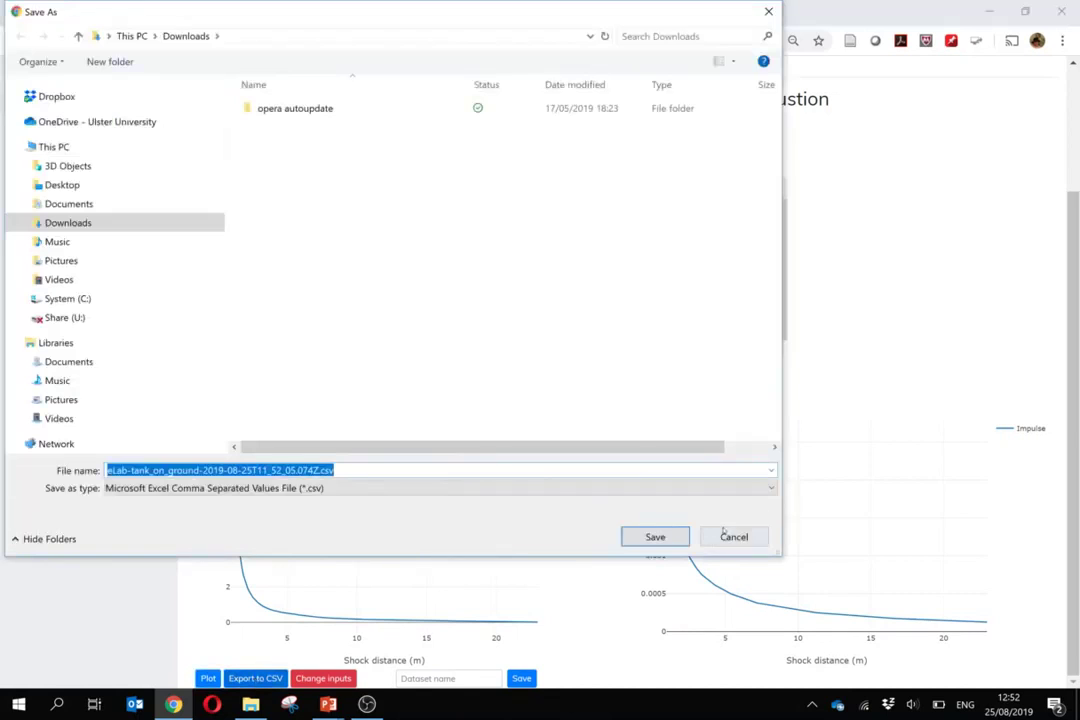
pyautogui.click(728, 536)
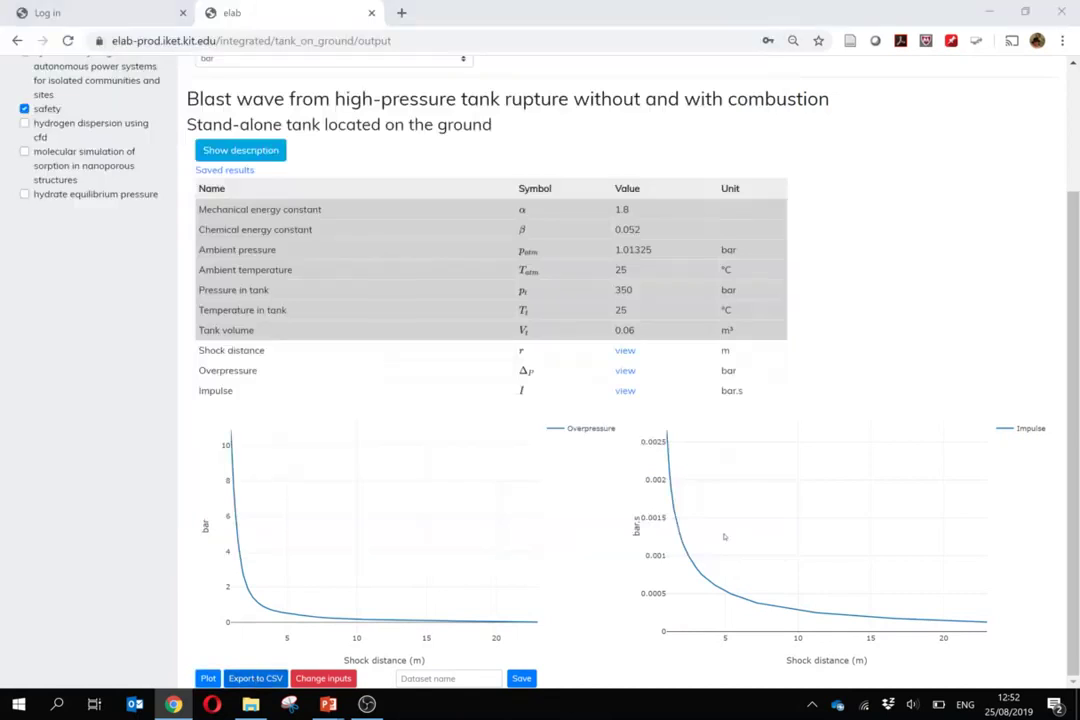
# Step: Save the calculation results as a dataset named "Test 1"
pyautogui.click(449, 679)
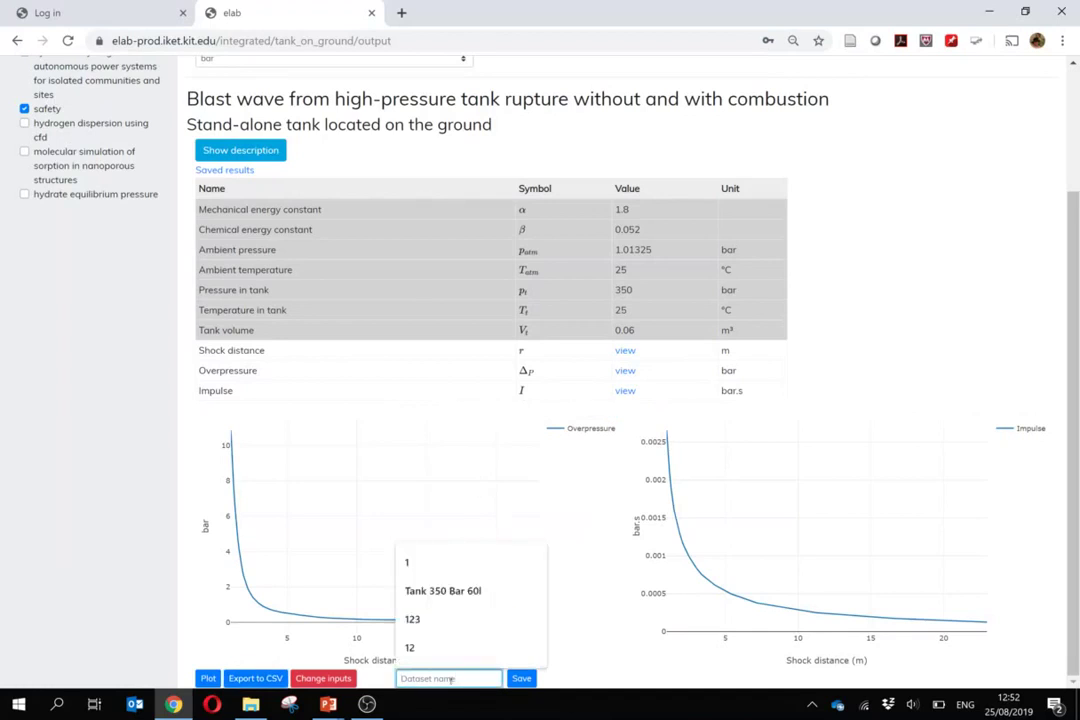
pyautogui.write('Te')
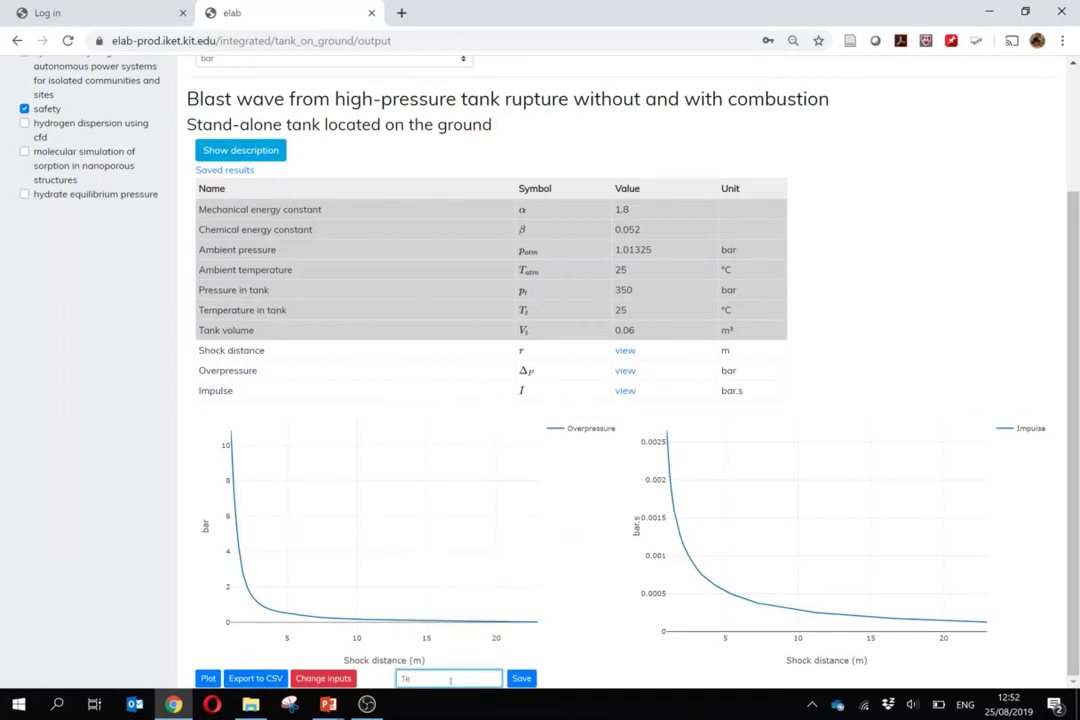
pyautogui.write('st 1')
pyautogui.click(521, 678)
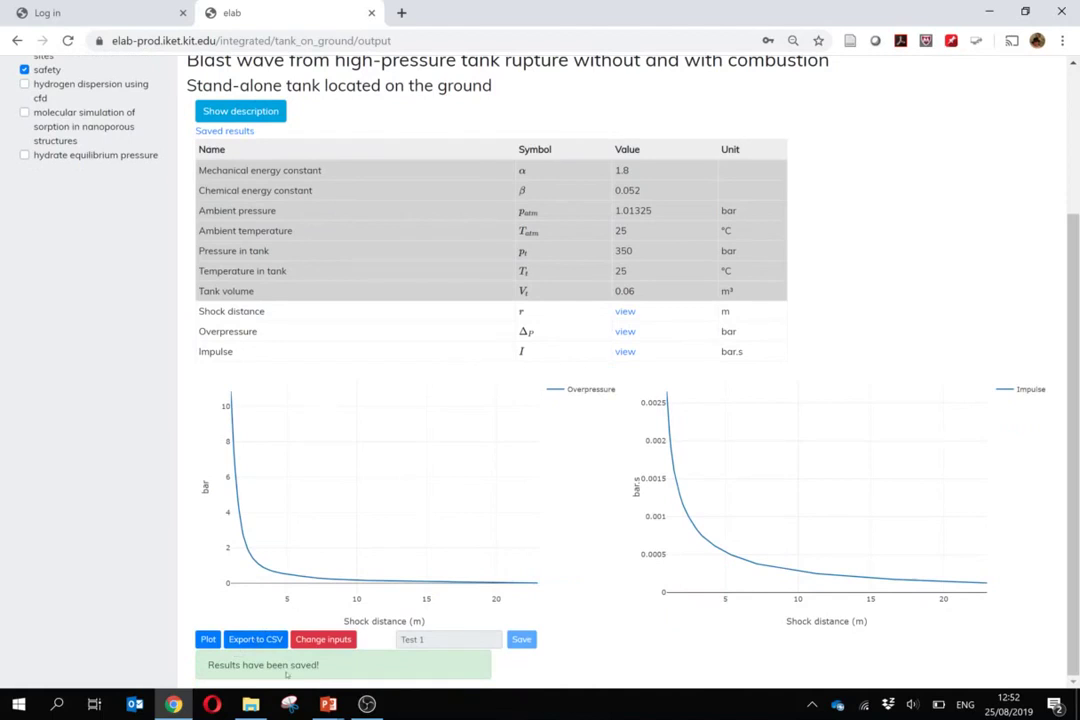
# Step: Recalculate the blast wave with the tank volume changed to 0.12 m³ and plot the new results
pyautogui.scroll(3, 300, 640)
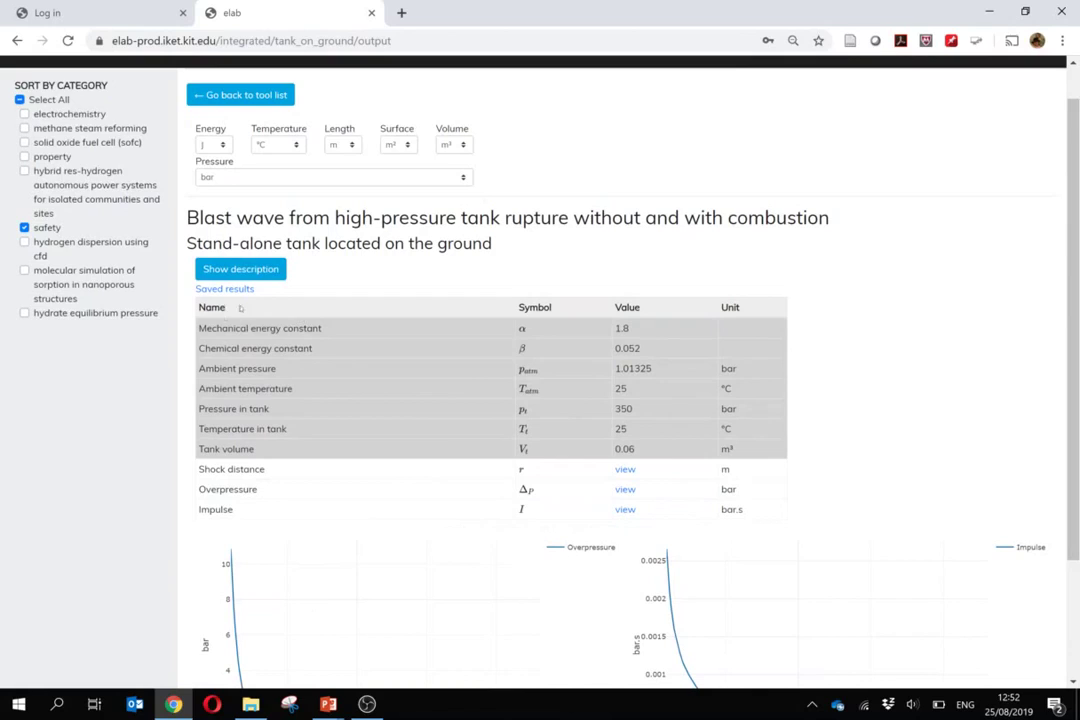
pyautogui.scroll(-3, 240, 308)
pyautogui.click(311, 638)
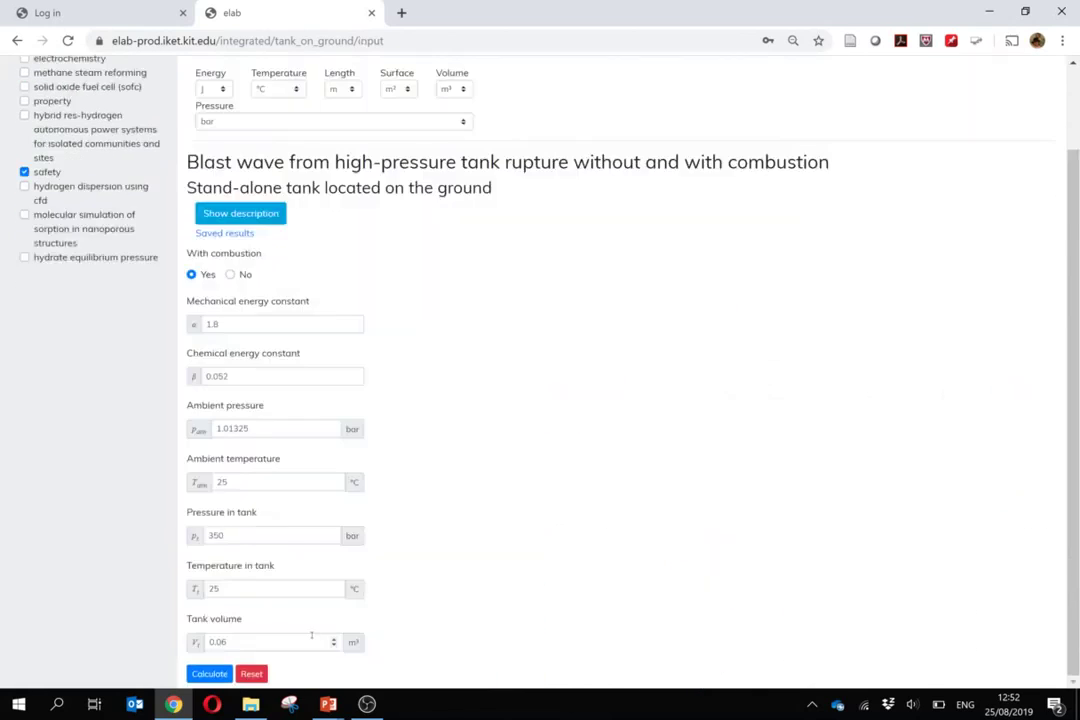
pyautogui.click(243, 643)
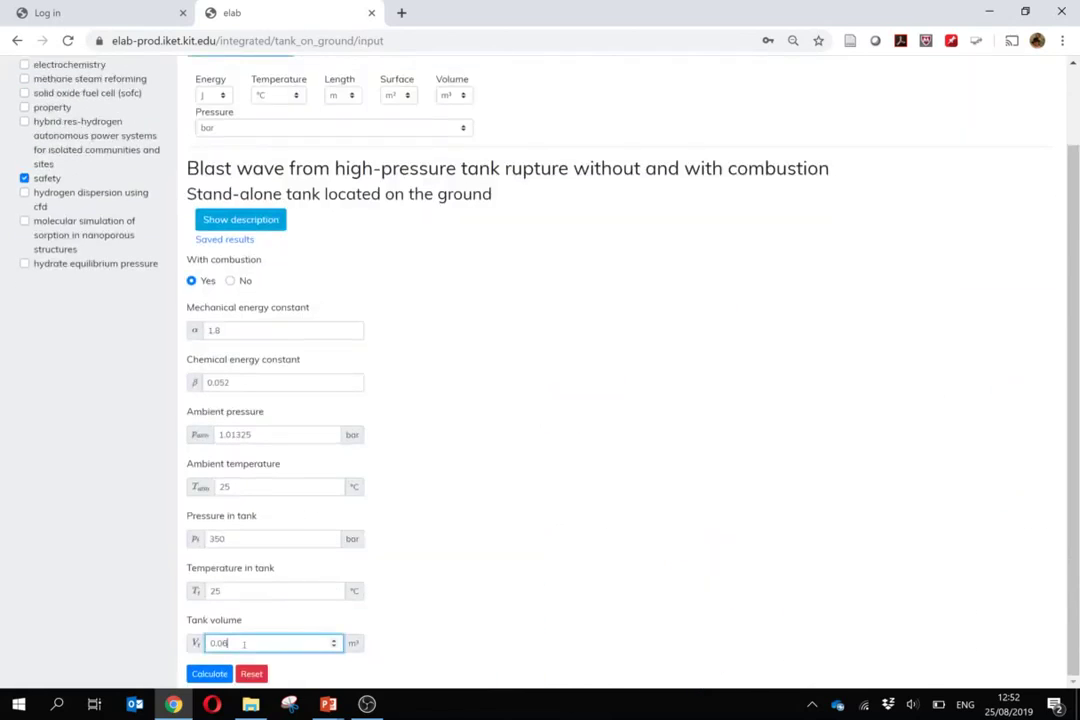
pyautogui.write('0.12')
pyautogui.press('Tab')
pyautogui.press('Return')
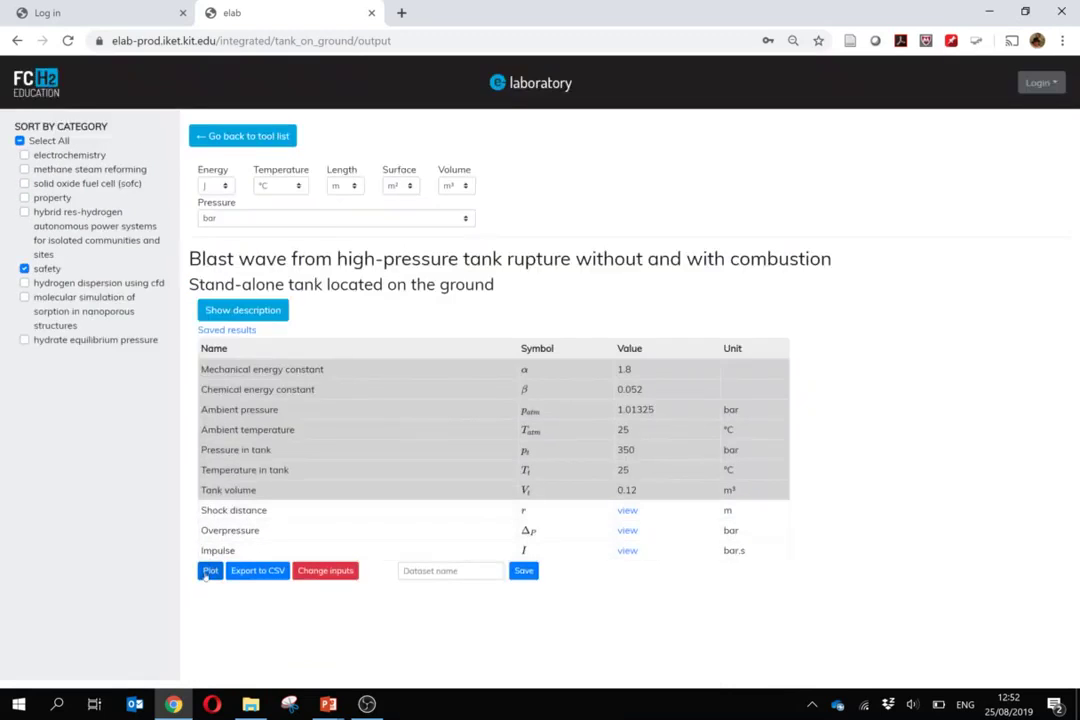
pyautogui.click(208, 571)
pyautogui.scroll(-2, 215, 500)
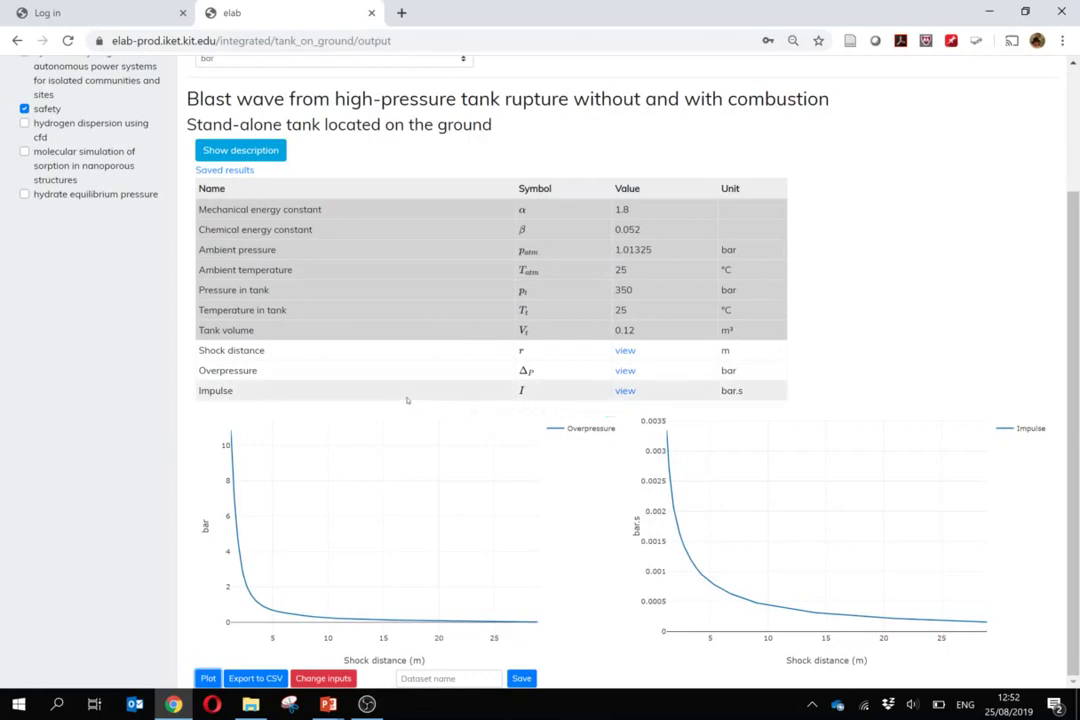
# Step: Return to the tool list and open the under-vehicle tank version of the blast wave tool
pyautogui.scroll(3, 257, 148)
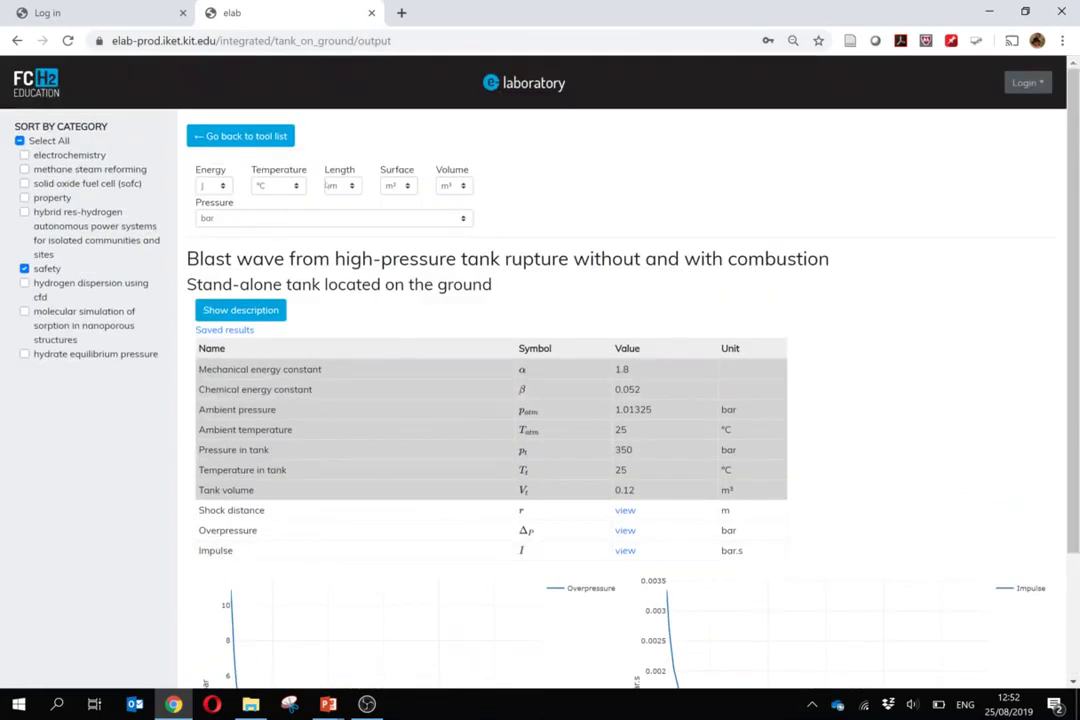
pyautogui.click(240, 136)
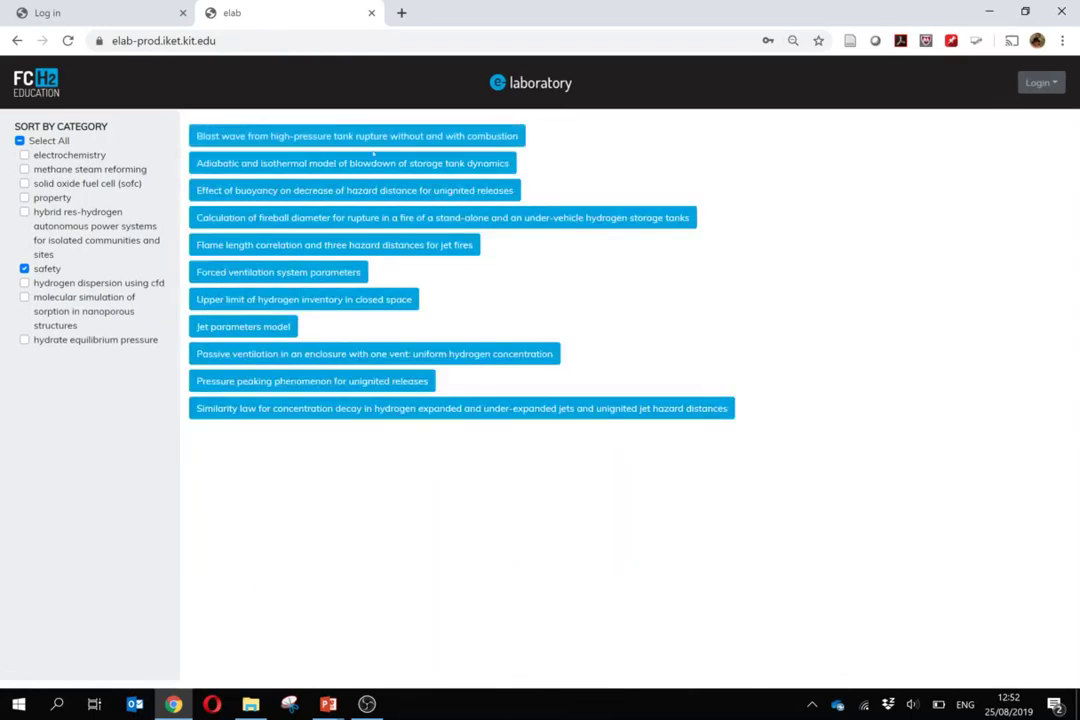
pyautogui.click(360, 138)
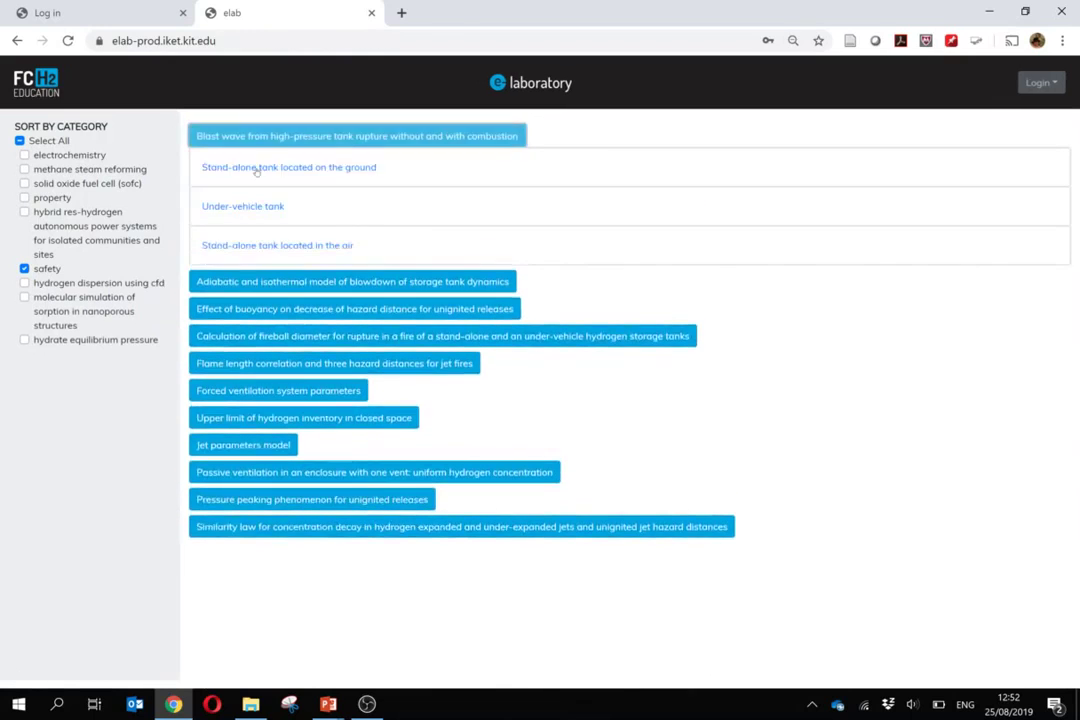
pyautogui.click(243, 205)
# Step: Calculate the under-vehicle tank blast wave with combustion using the default inputs and plot the overpressure and impulse
pyautogui.click(191, 371)
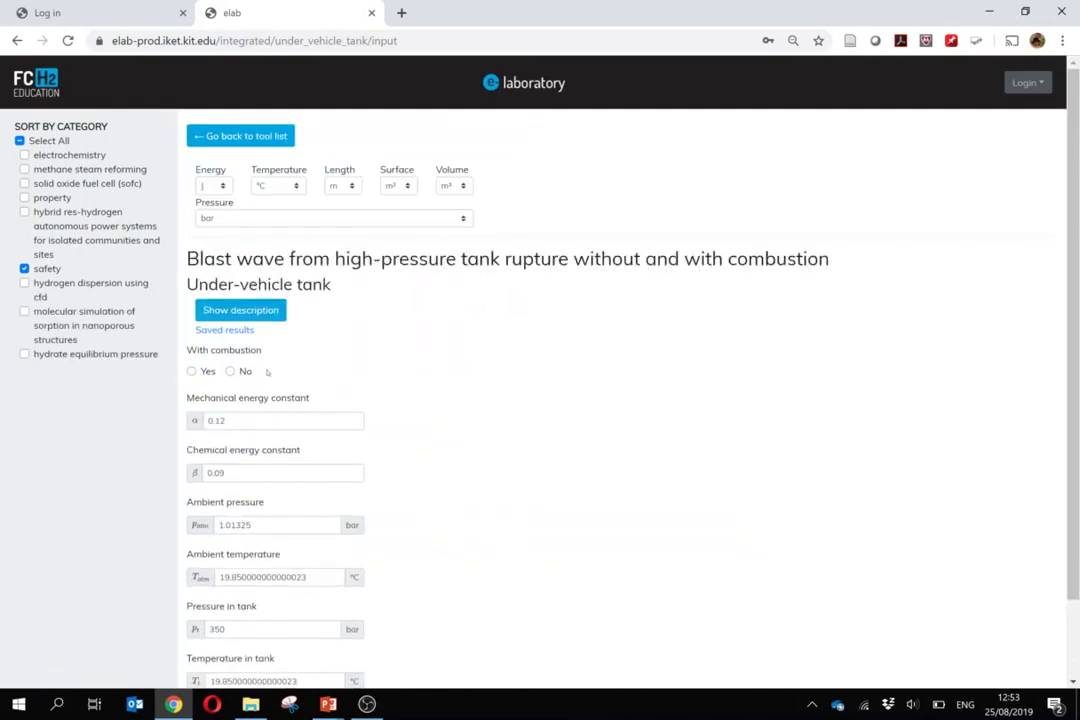
pyautogui.scroll(-2, 312, 387)
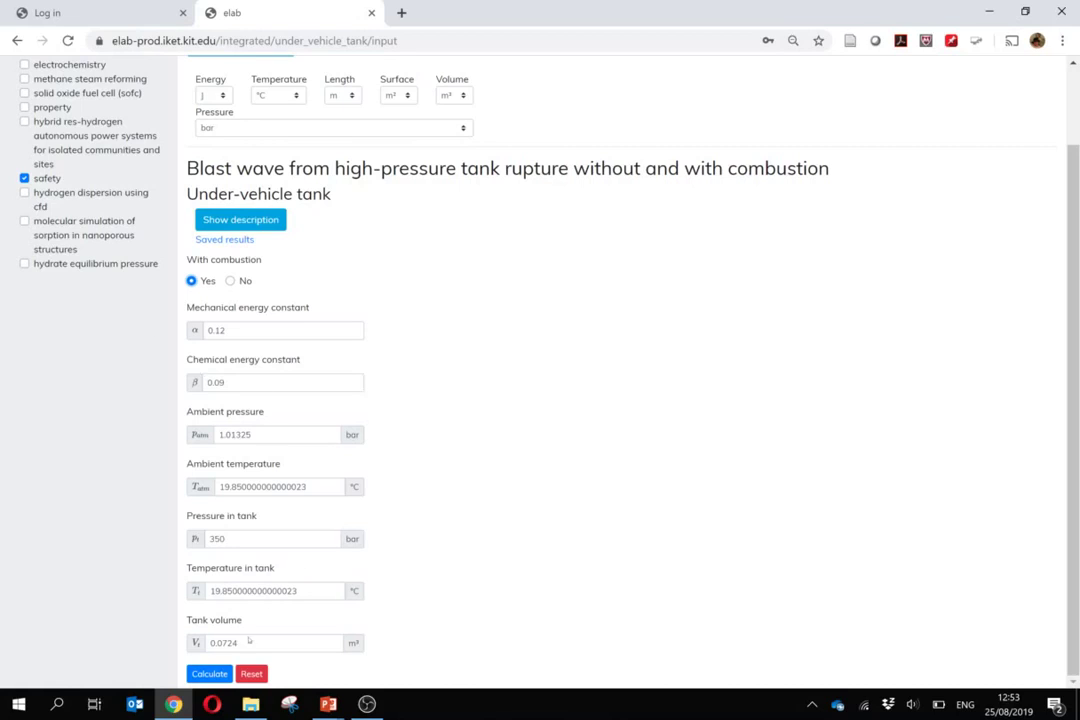
pyautogui.click(211, 674)
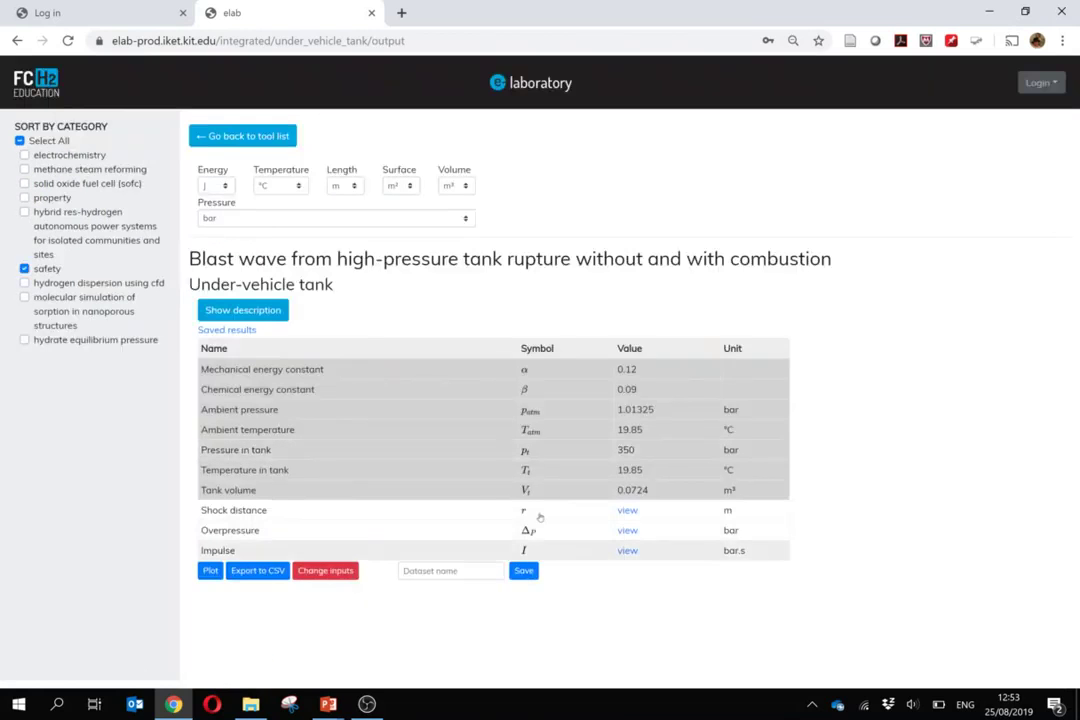
pyautogui.click(209, 571)
pyautogui.scroll(-2, 359, 497)
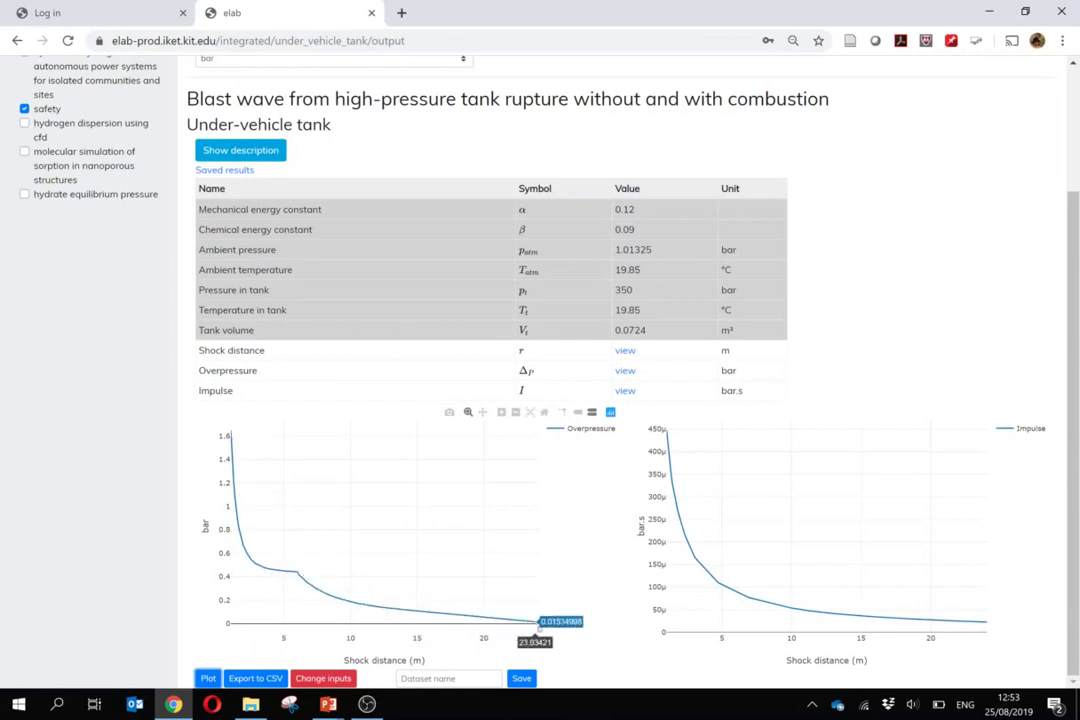
# Step: Return to the tool list and open the blast wave tool for a stand-alone tank located in the air
pyautogui.scroll(3, 464, 500)
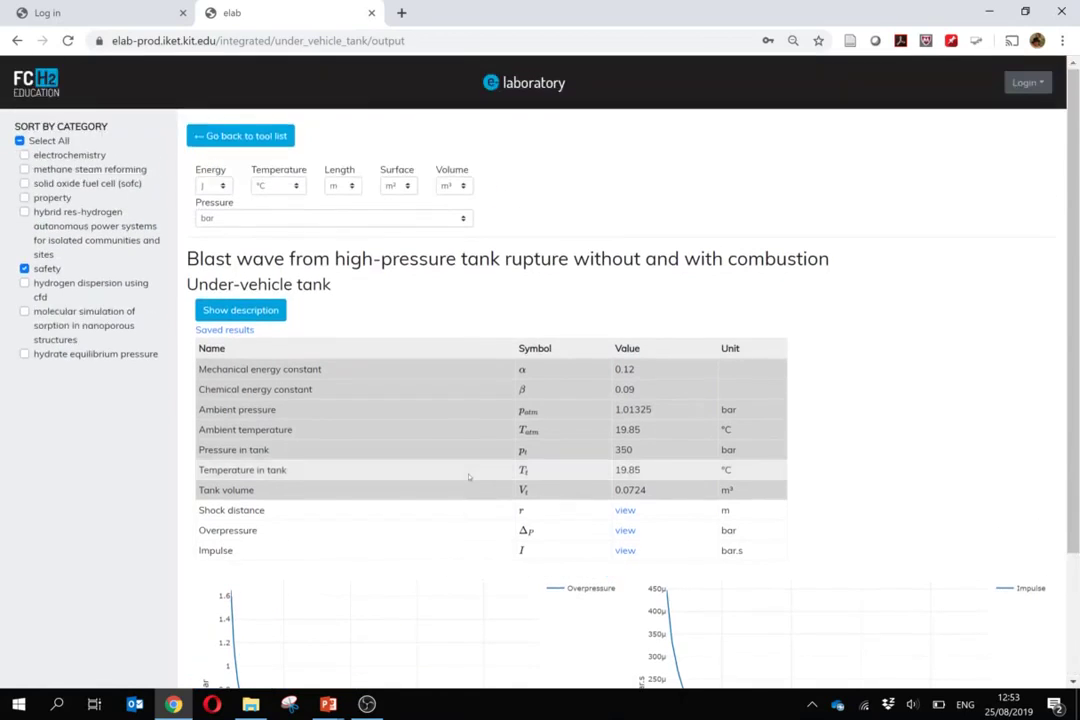
pyautogui.click(270, 137)
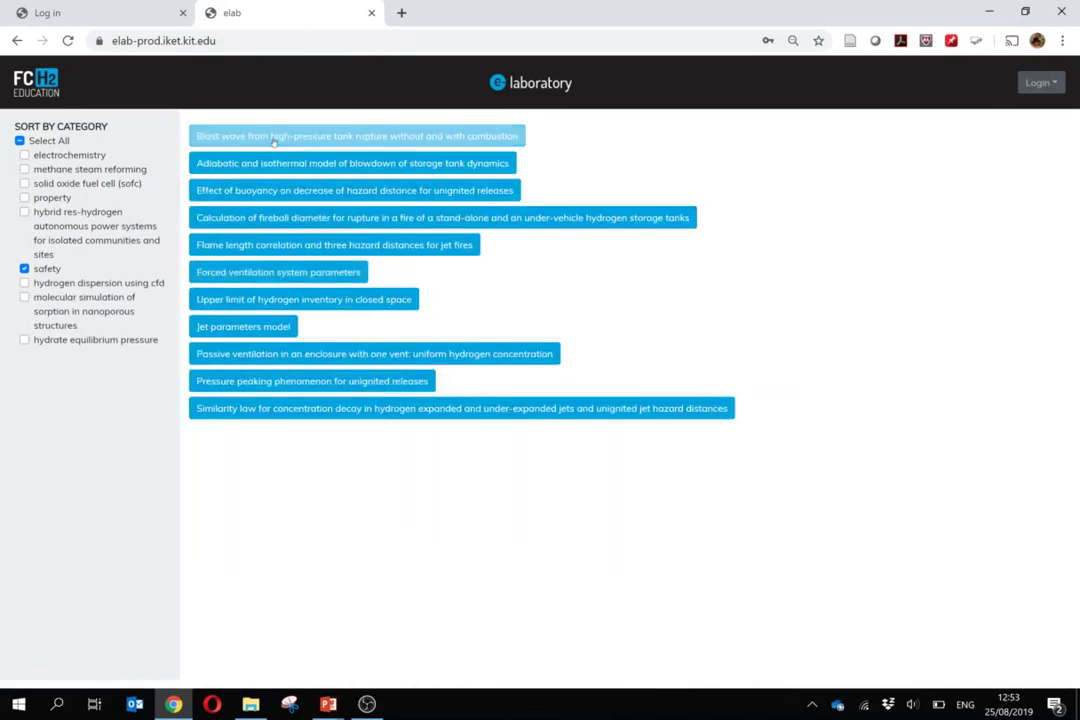
pyautogui.click(273, 142)
pyautogui.click(251, 245)
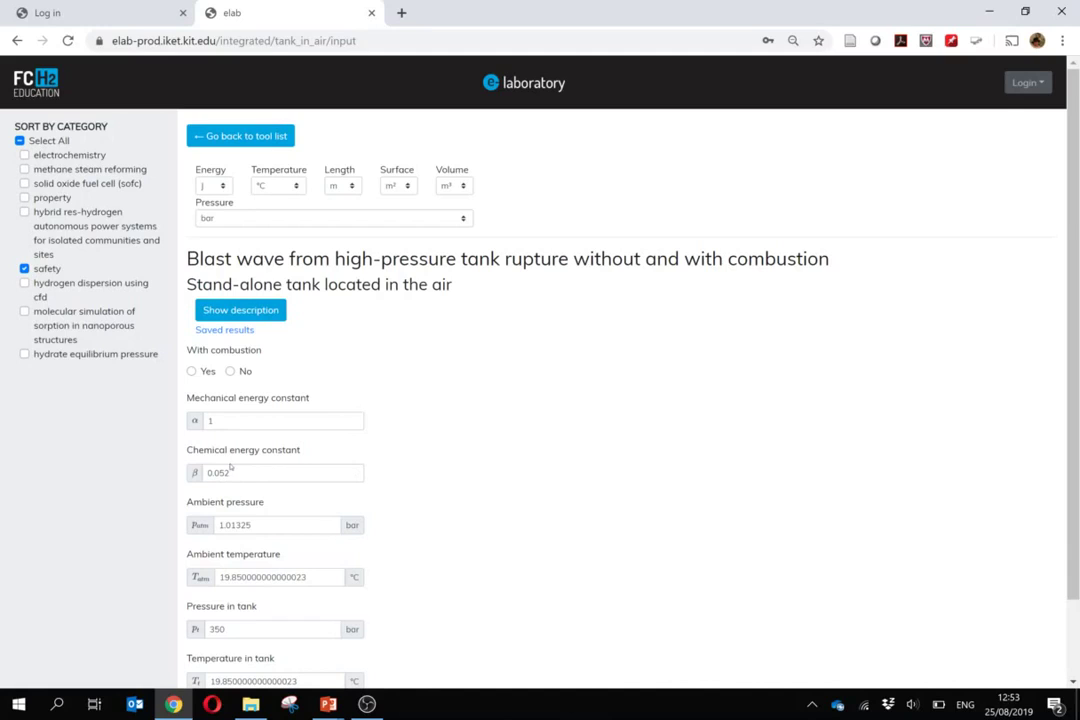
# Step: Calculate the stand-alone tank blast wave with combustion using the default inputs and plot the overpressure and impulse
pyautogui.scroll(-2, 249, 452)
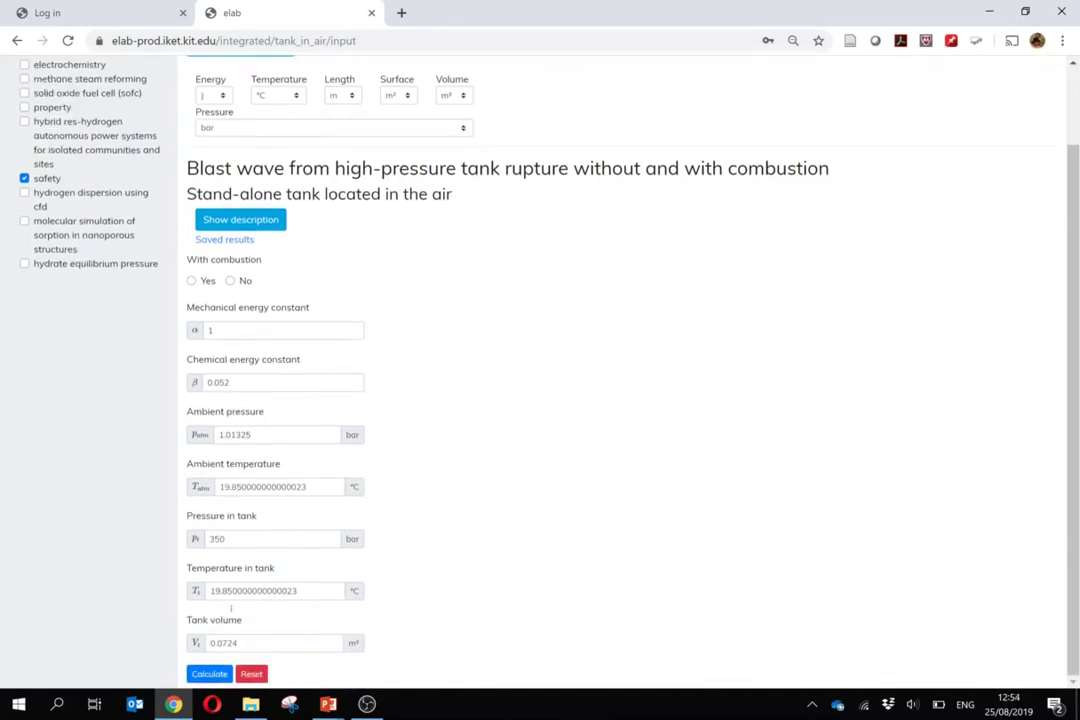
pyautogui.press('Return')
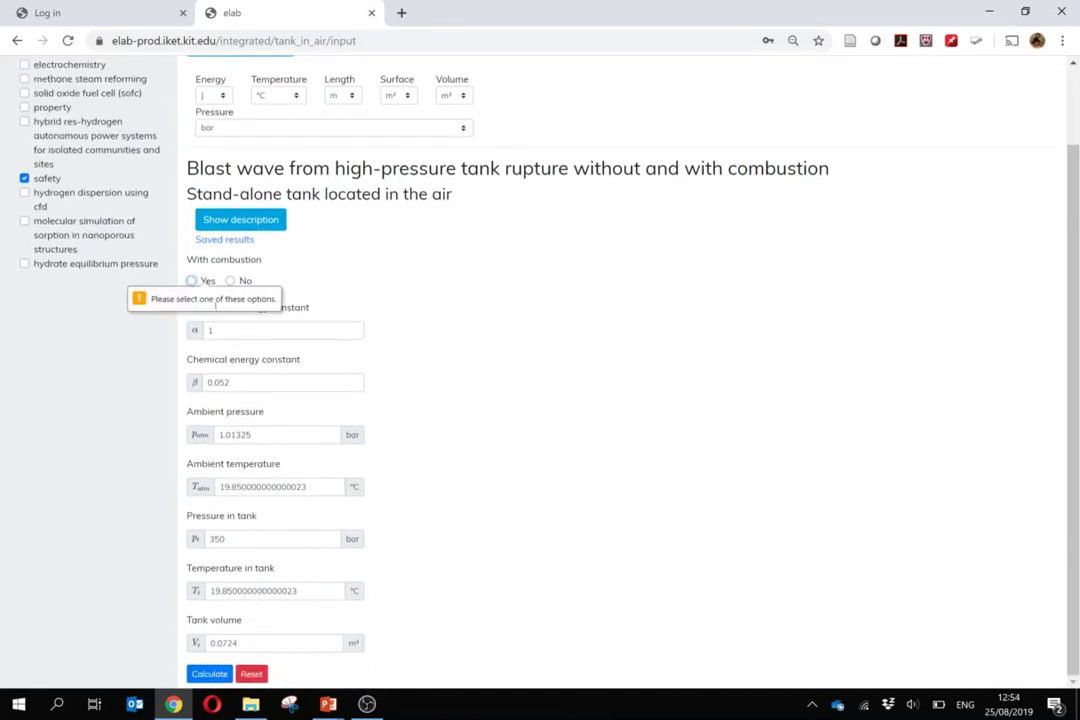
pyautogui.click(192, 281)
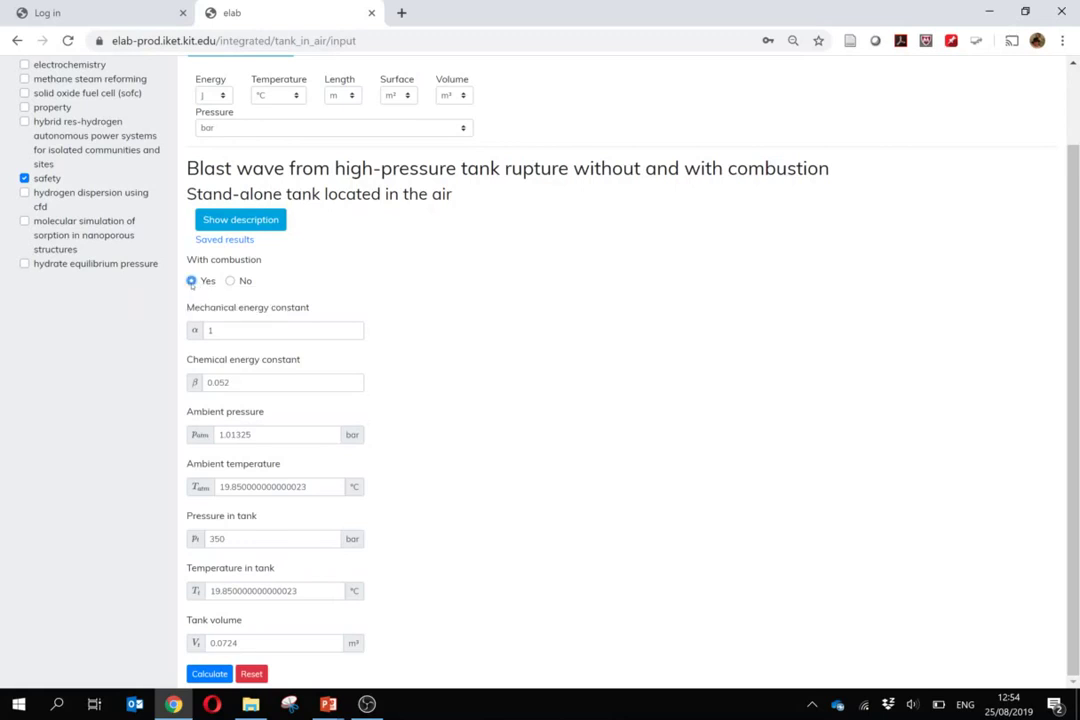
pyautogui.click(209, 673)
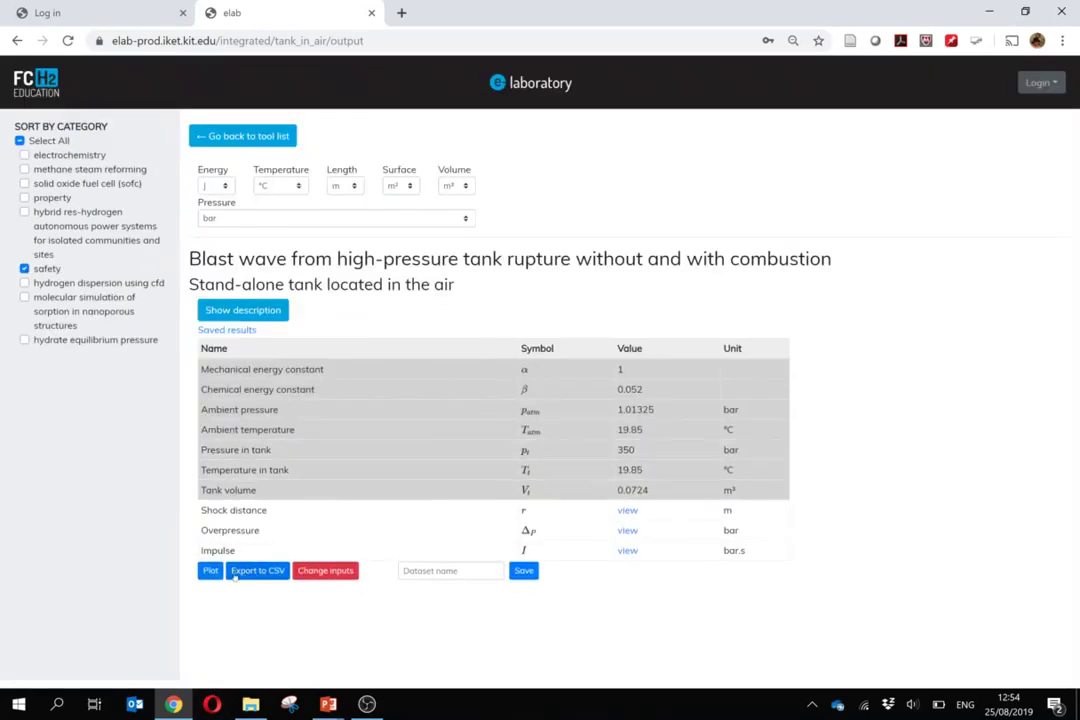
pyautogui.click(210, 570)
pyautogui.scroll(-3, 333, 456)
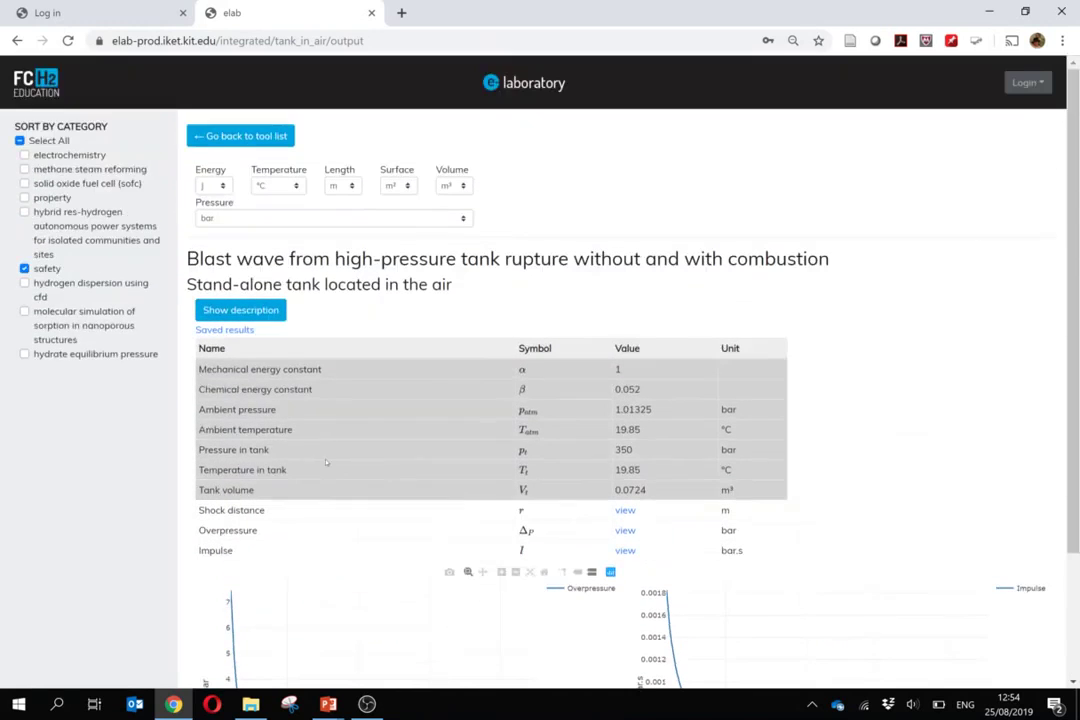
# Step: Leave the stand-alone tank results and return to the list of safety tools
pyautogui.scroll(3, 328, 458)
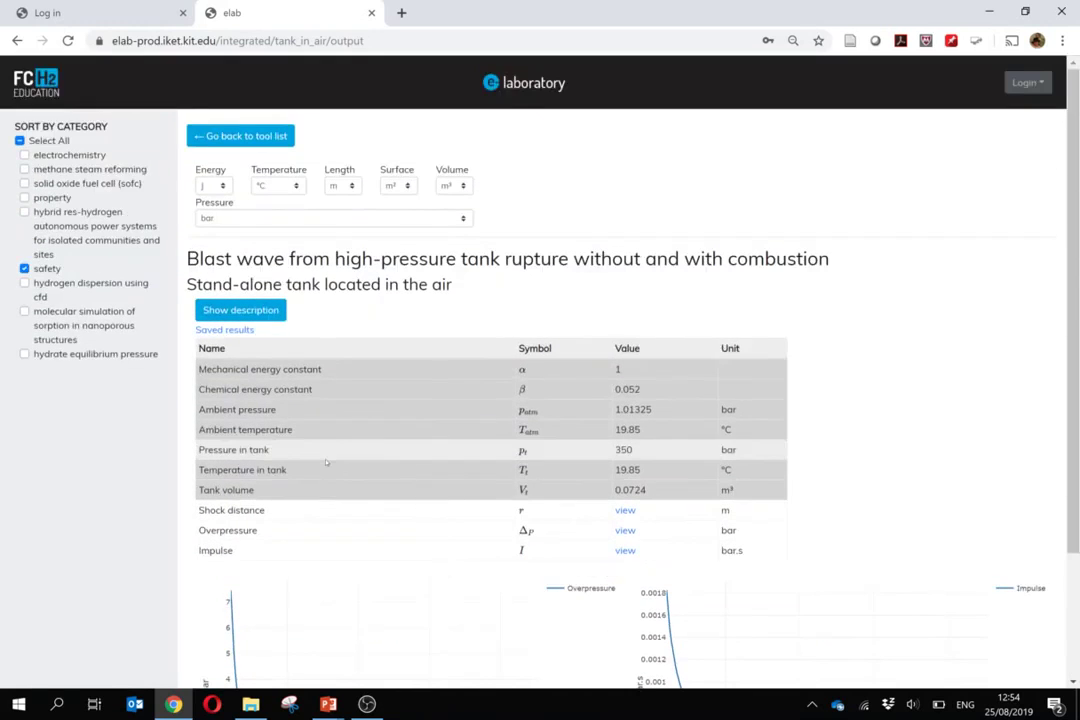
pyautogui.click(245, 137)
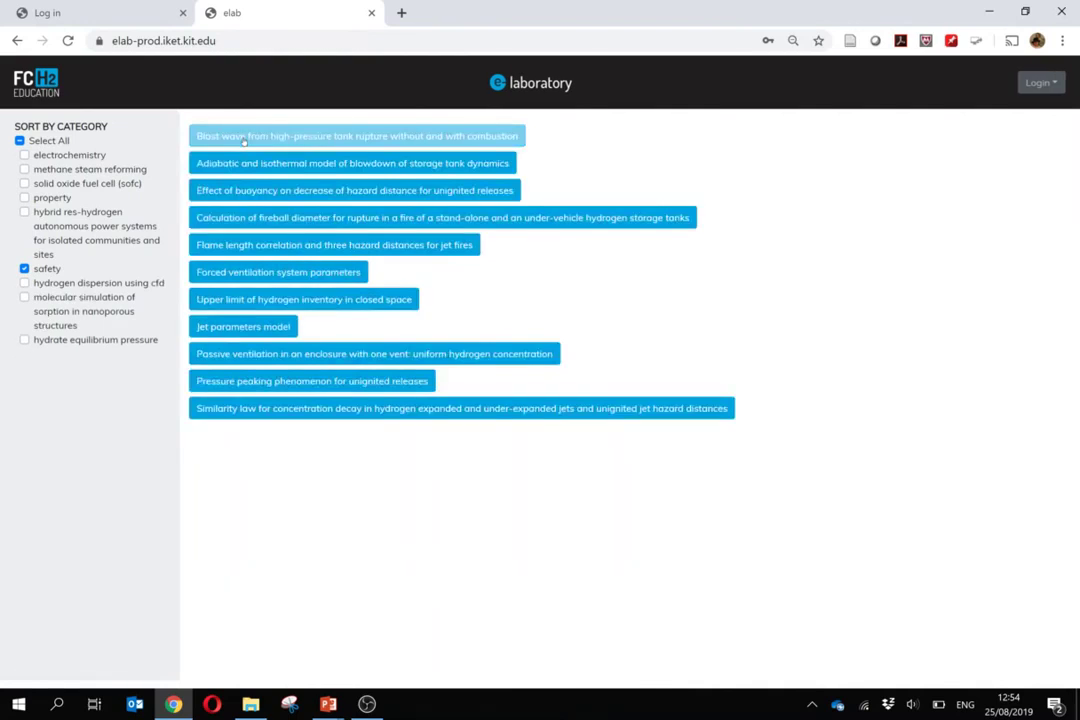